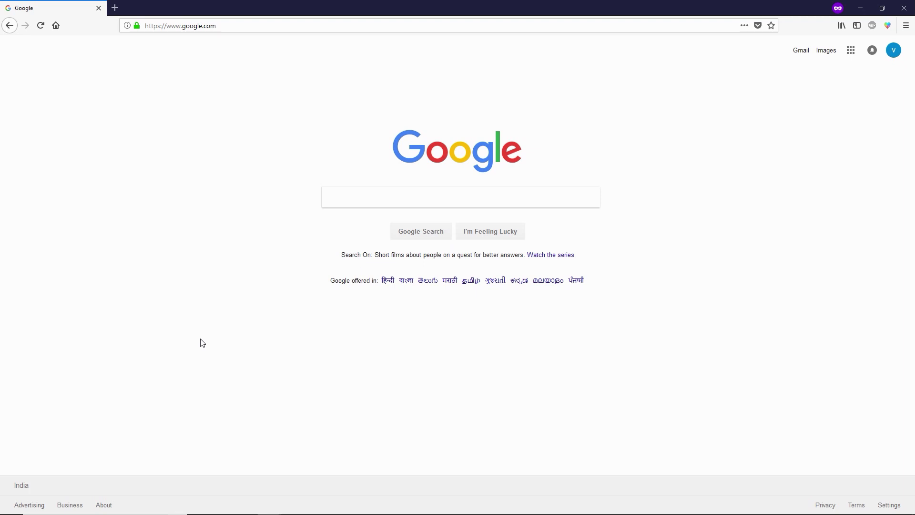
- Search Google for 'zoho mail' and open the Zoho Mail email hosting page
left_click(348, 191)
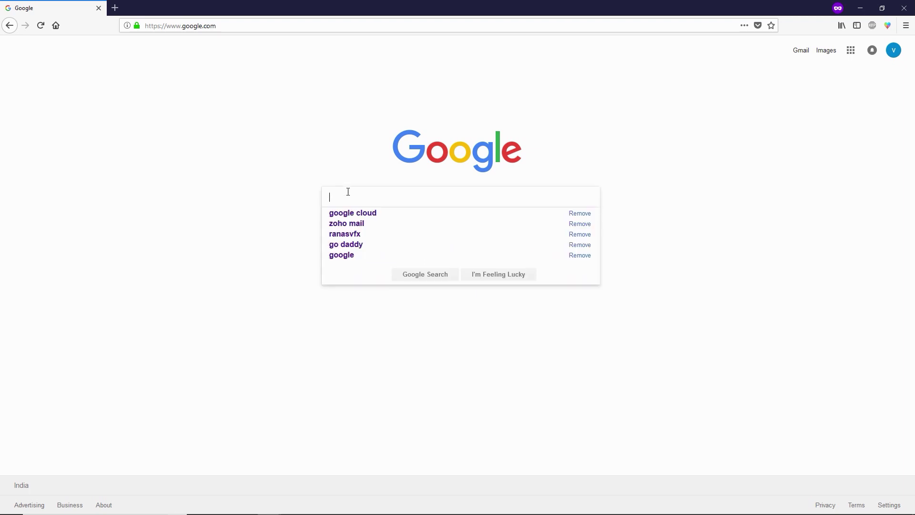
type("zoh")
key("Down")
key("Return")
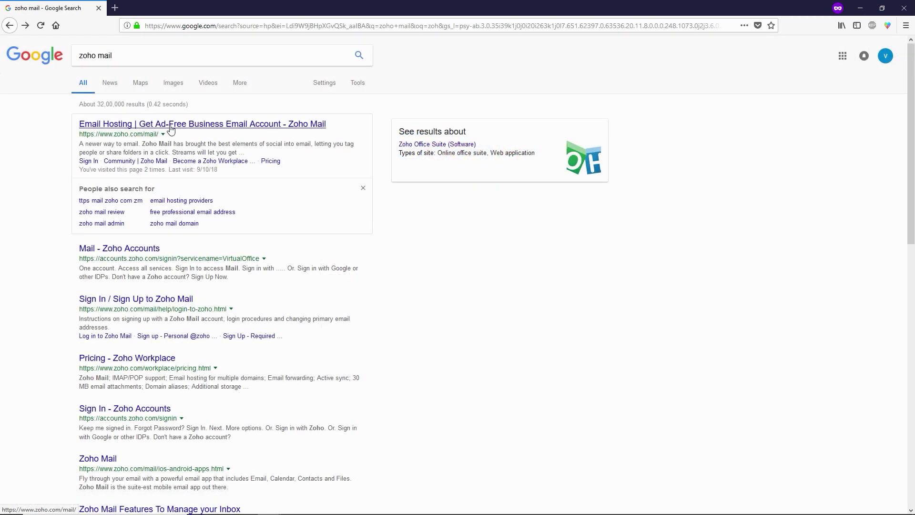
left_click(170, 129)
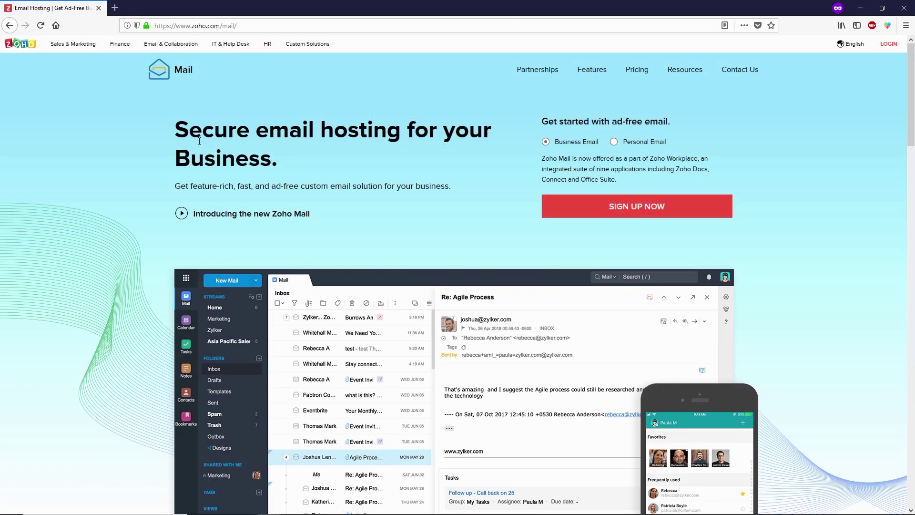
- Start the Zoho Mail signup under the Free Plan
left_click(598, 214)
scroll(190, 273, "down", 20)
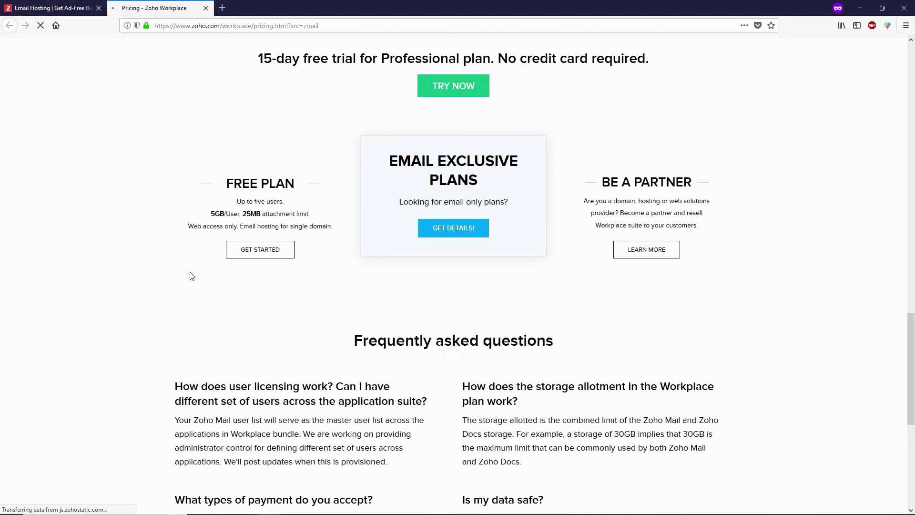
left_click(260, 292)
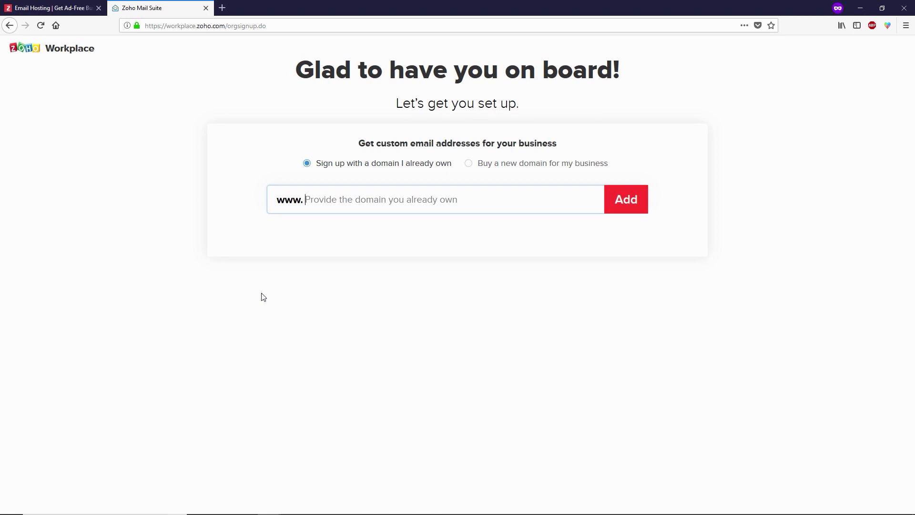
- Add the domain ranasvfx.com and enter the user's name and administrator account name
type("ranasvfx.com")
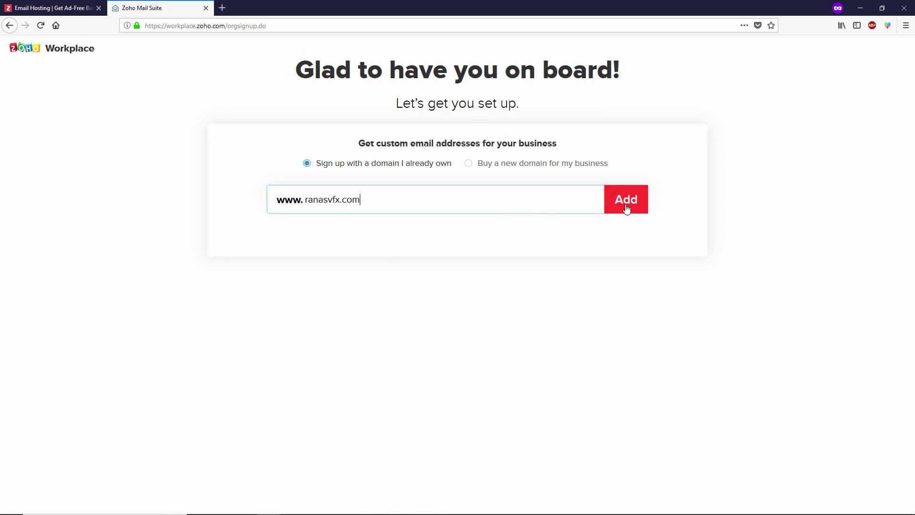
left_click(625, 208)
type("Rana")
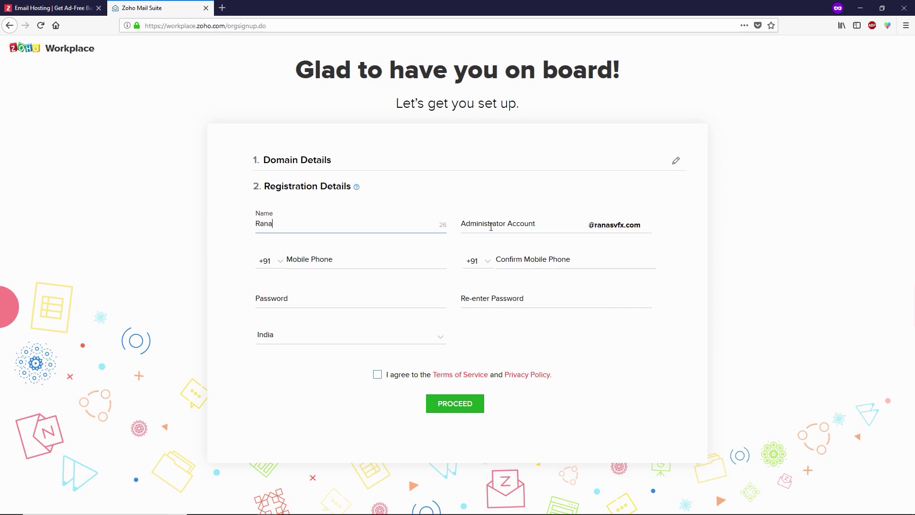
left_click(491, 227)
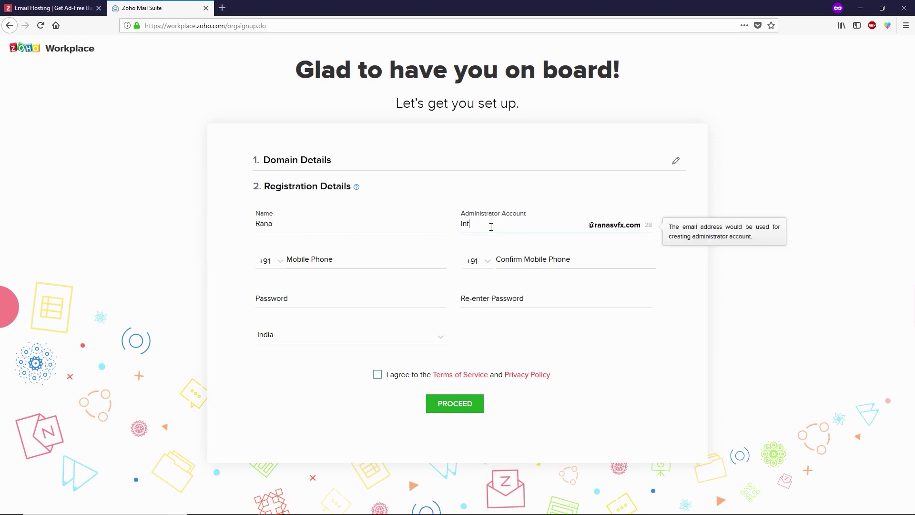
type("contact")
key("BackSpace")
key("BackSpace")
key("BackSpace")
key("BackSpace")
key("BackSpace")
key("BackSpace")
key("BackSpace")
- Enter and confirm the mobile number, fill in the password, and accept the terms
left_click(344, 260)
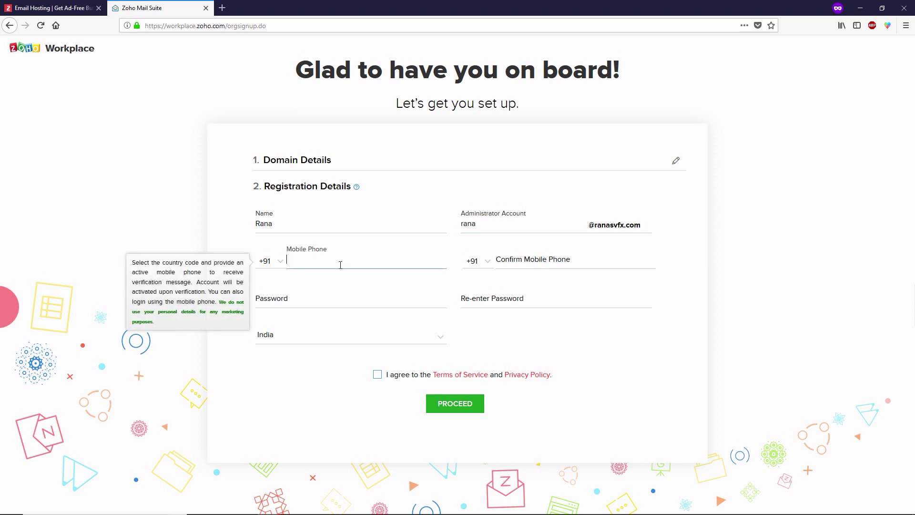
type("9876543210")
left_click(570, 258)
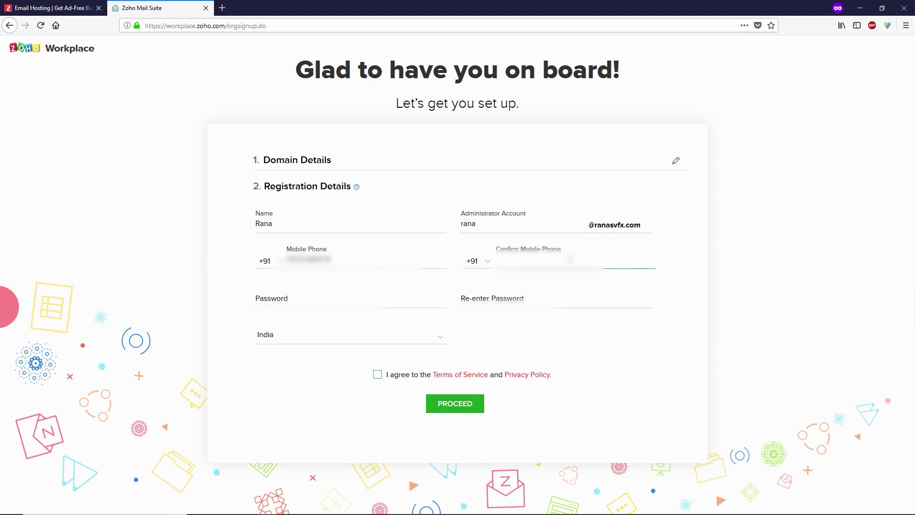
type("9876543210")
left_click(312, 297)
left_click(296, 312)
left_click(474, 298)
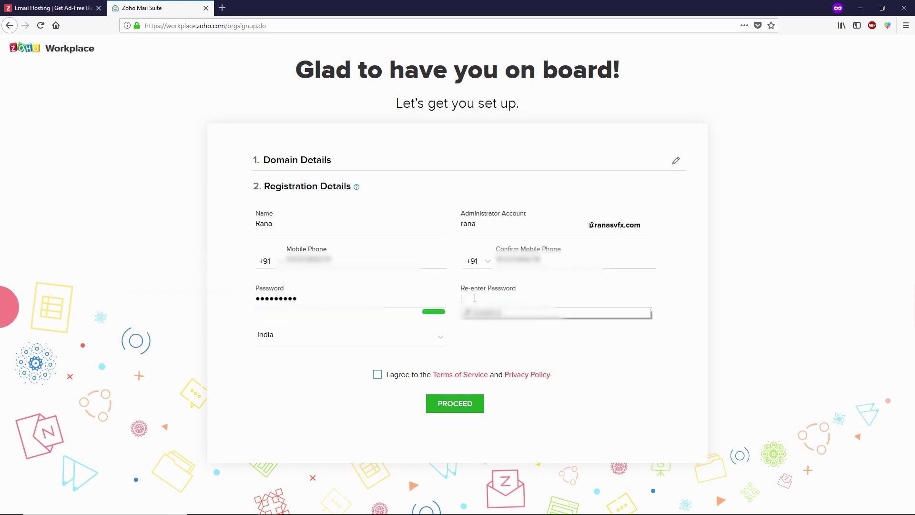
left_click(481, 313)
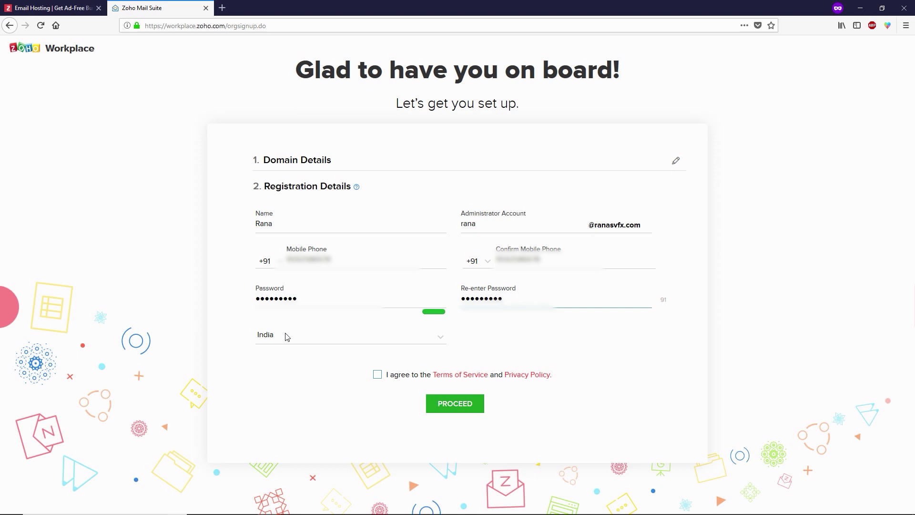
left_click(376, 375)
- Proceed with the registration details and sign up for the free Zoho account
left_click(449, 407)
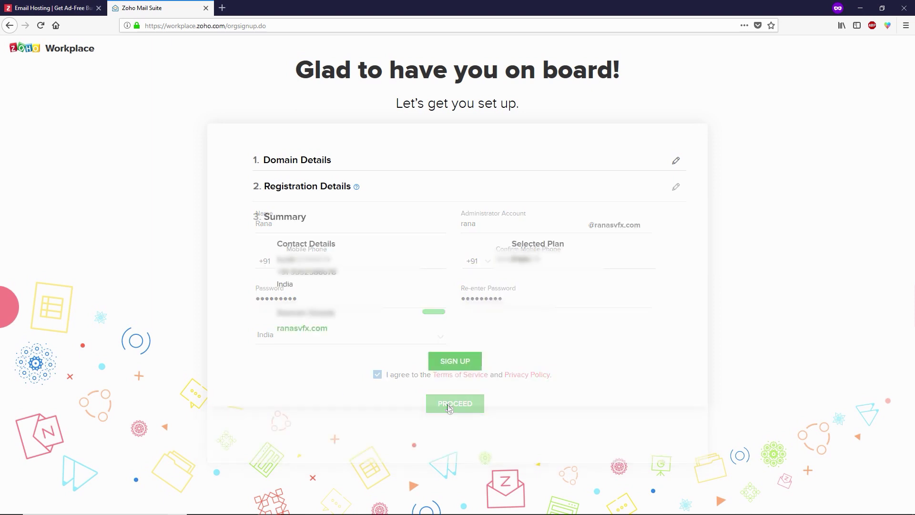
left_click(455, 364)
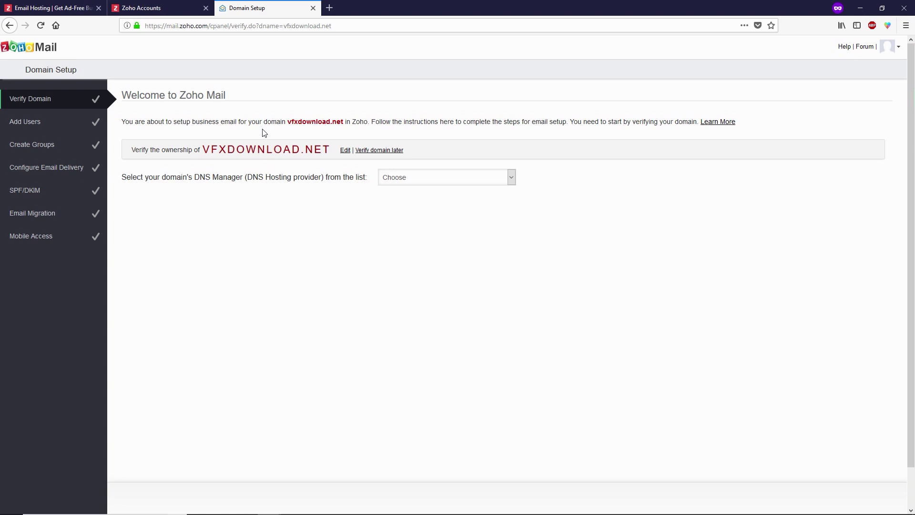
- Set the DNS provider to Others and copy the zoho-verification TXT value
left_click(428, 179)
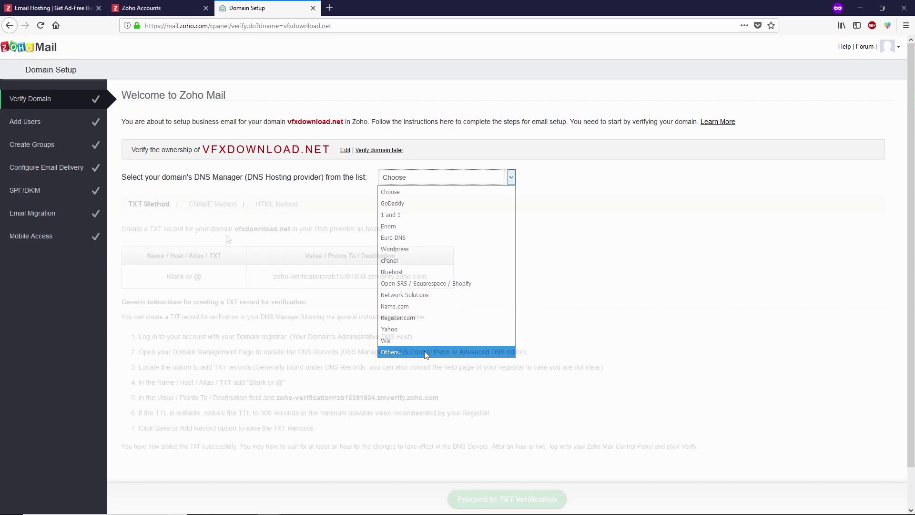
left_click(425, 352)
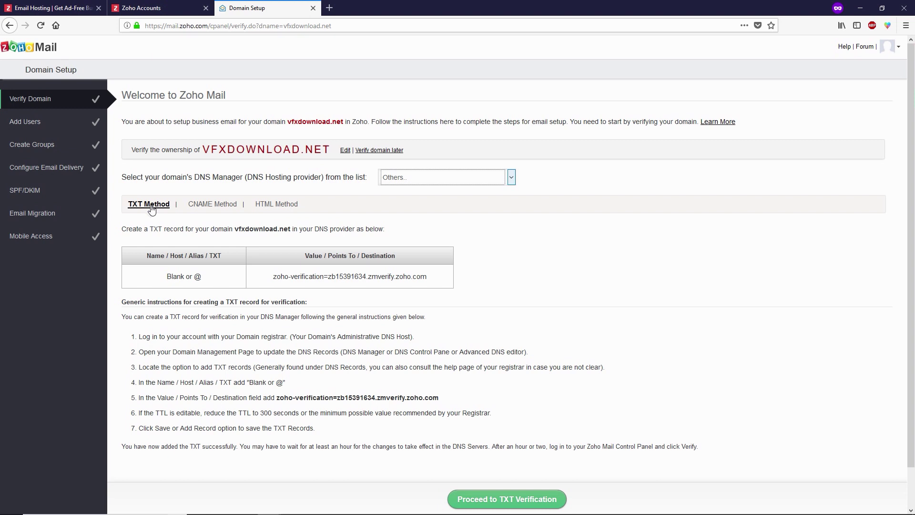
left_click_drag(273, 276, 427, 278)
right_click(412, 278)
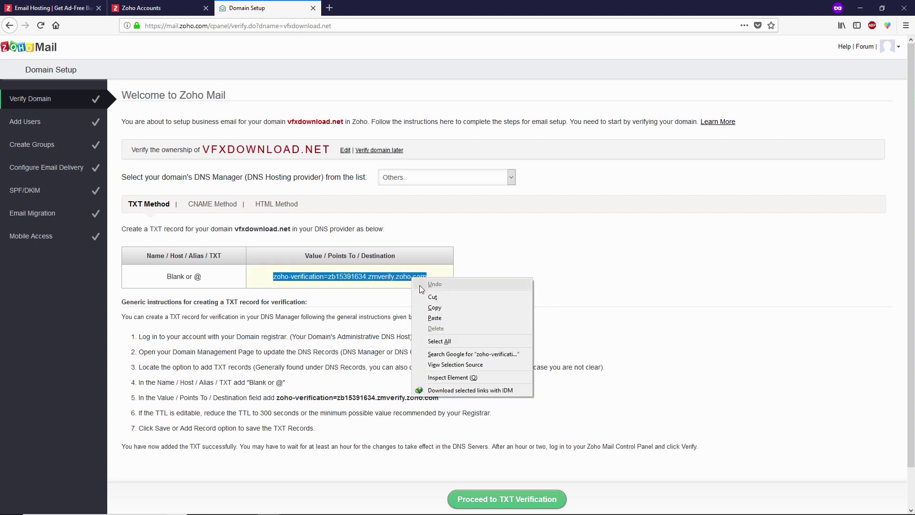
left_click(431, 307)
left_click(363, 328)
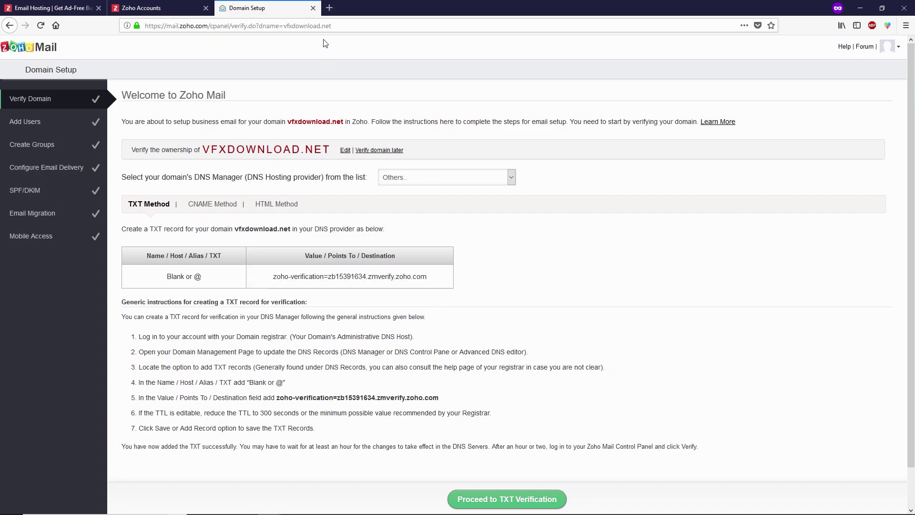
left_click(329, 7)
- Search for Google Cloud and go to the Google Cloud Platform console
type("google.com")
key("Return")
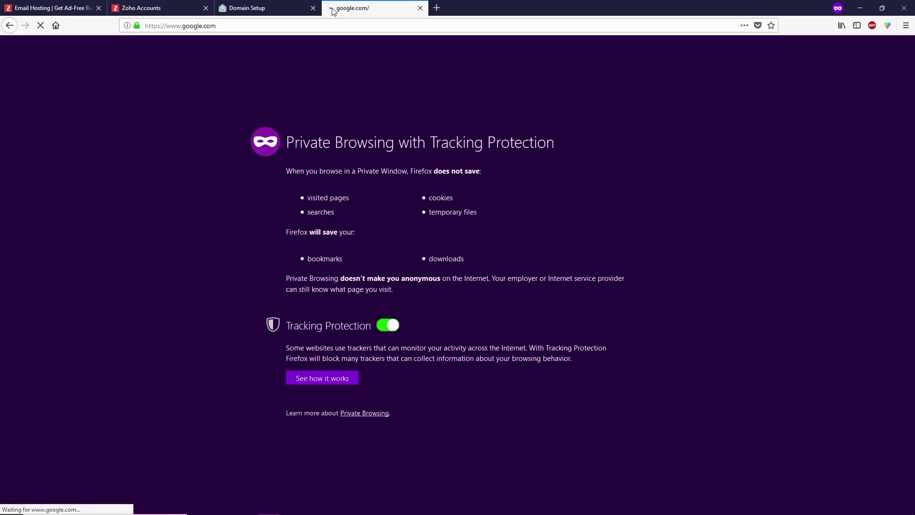
type("goo")
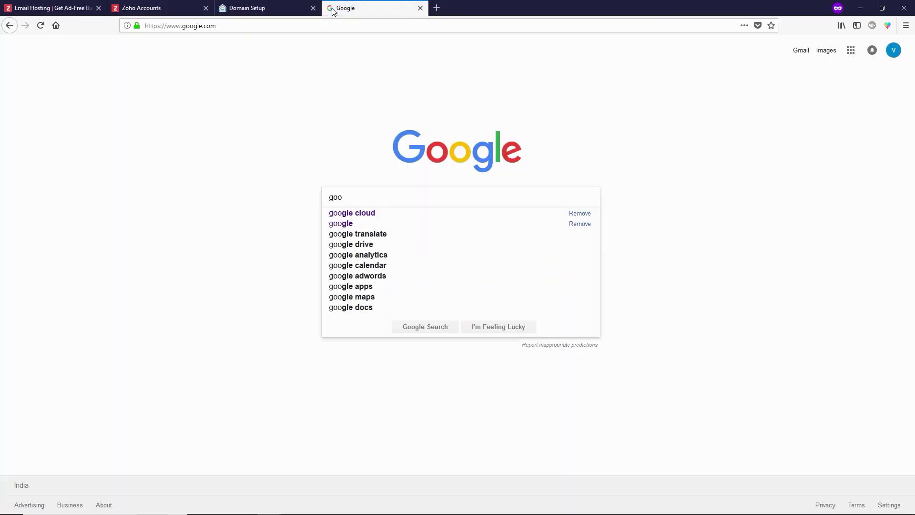
key("Down")
key("Return")
left_click(180, 126)
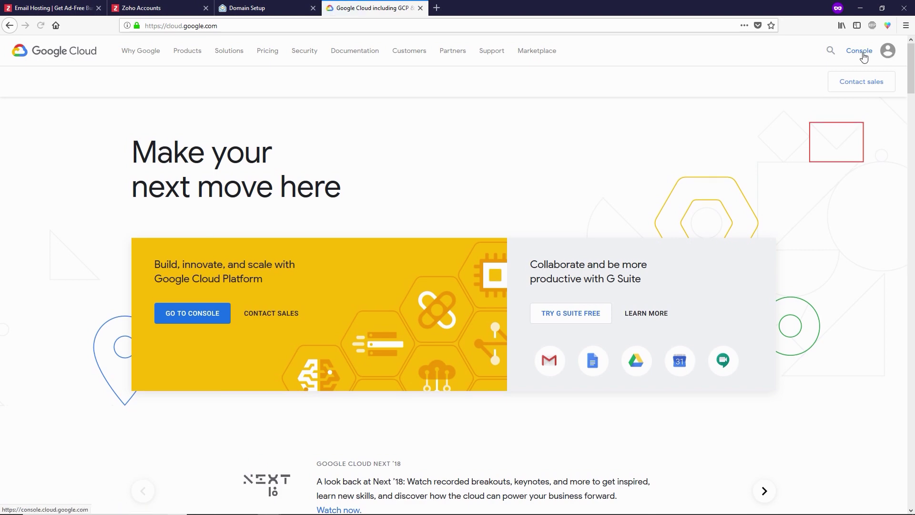
left_click(863, 54)
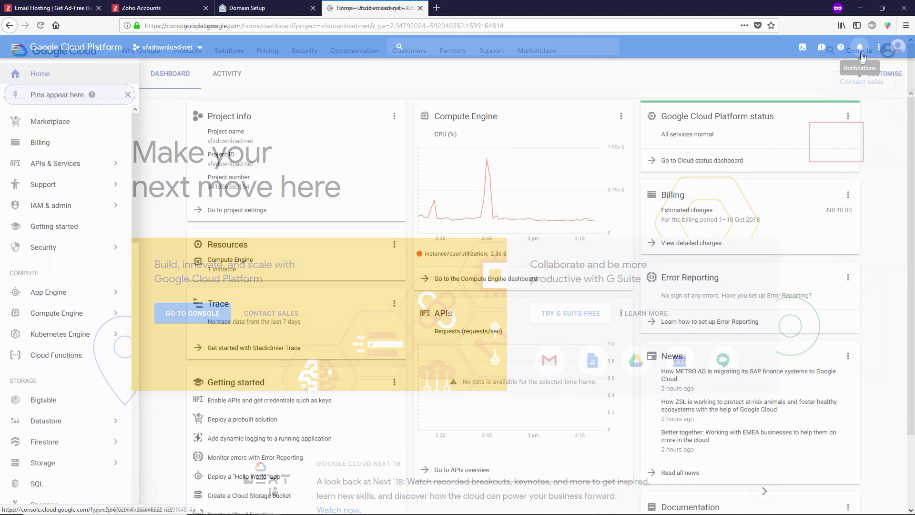
- Go to Cloud DNS under Network services
scroll(43, 267, "down", 6)
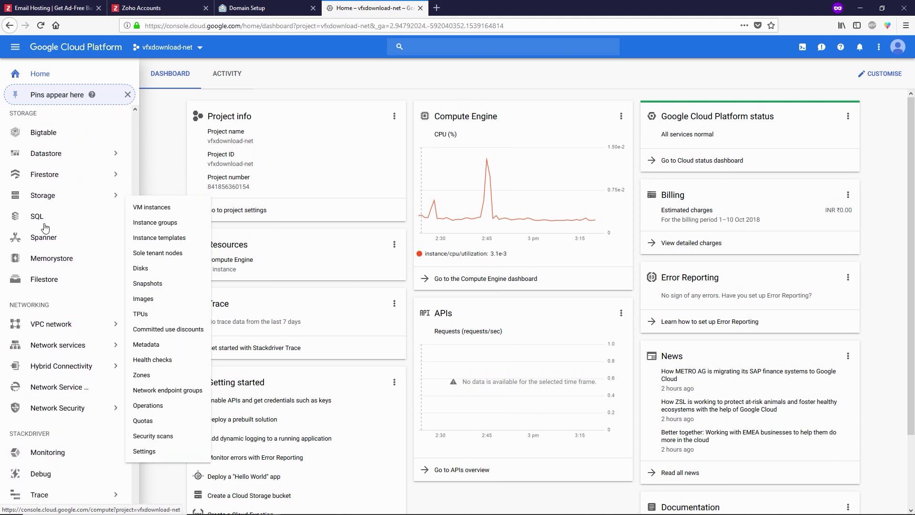
mouse_move(19, 316)
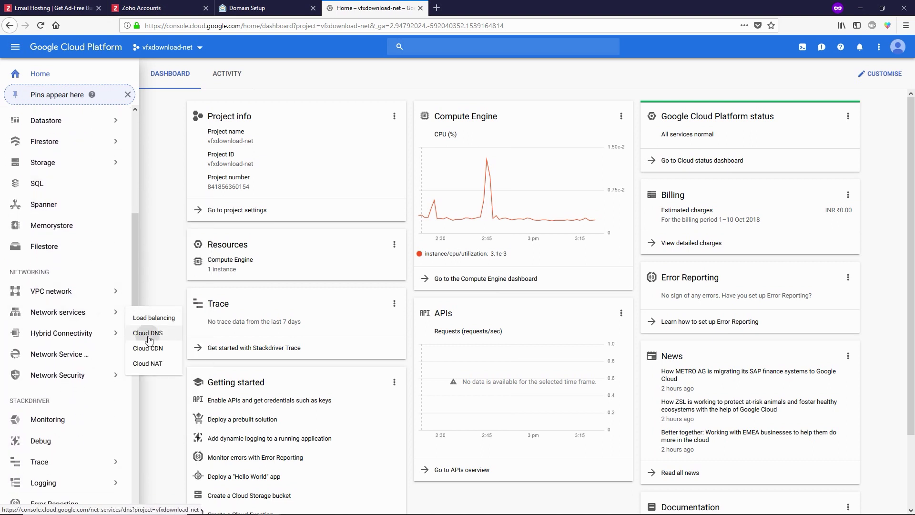
left_click(148, 334)
- Start a new TXT record set in the vfxdownload zone with TTL 1
left_click(165, 167)
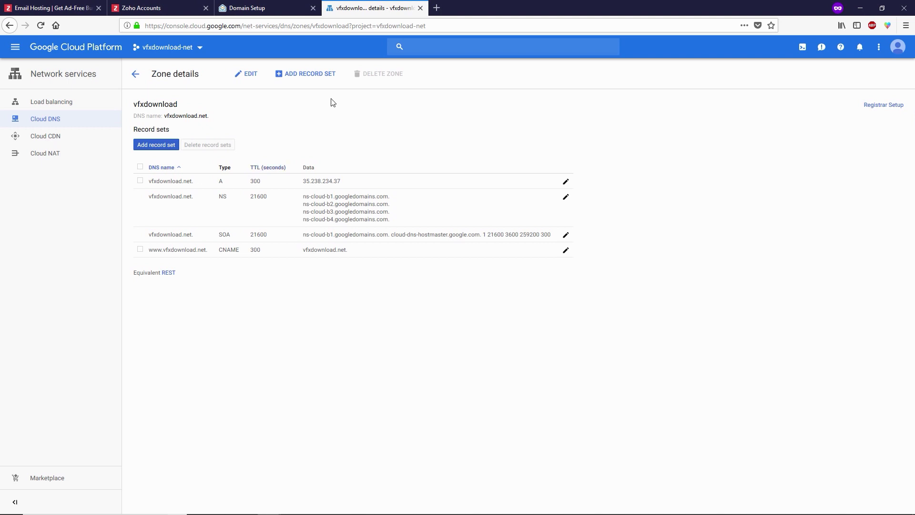
left_click(312, 80)
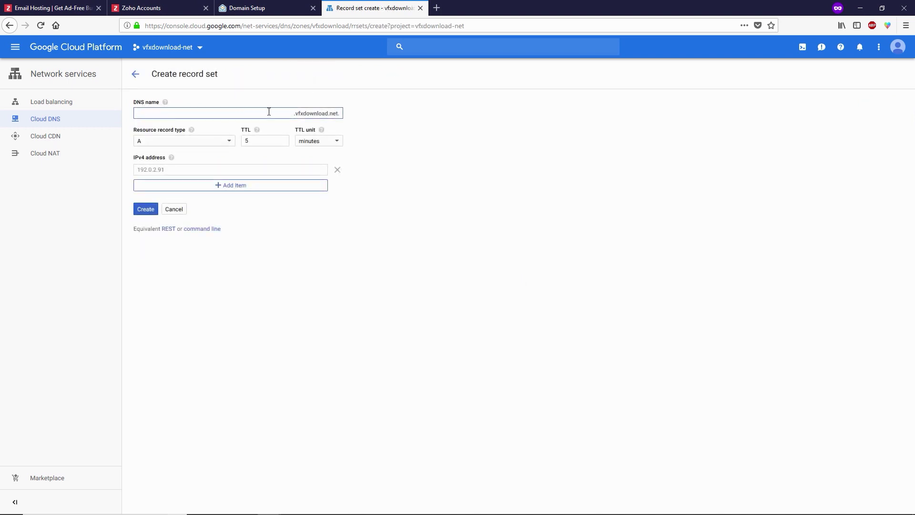
left_click(178, 141)
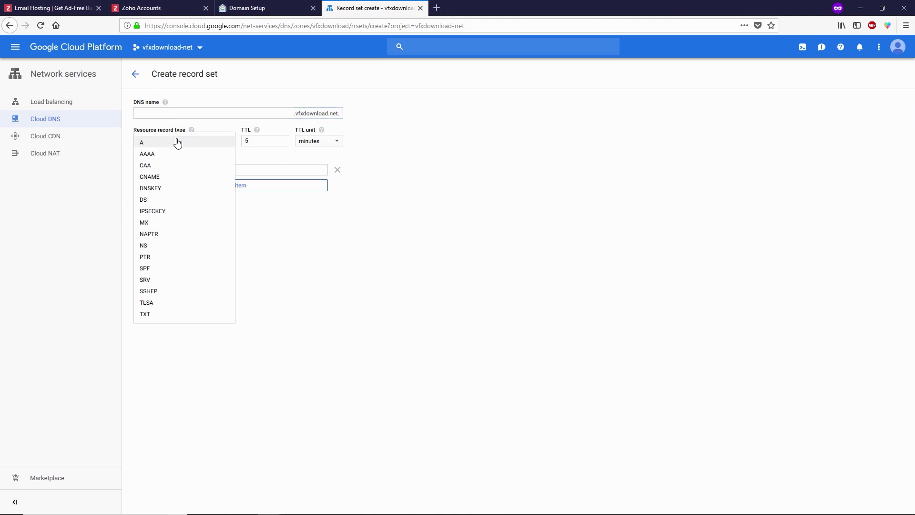
left_click(150, 317)
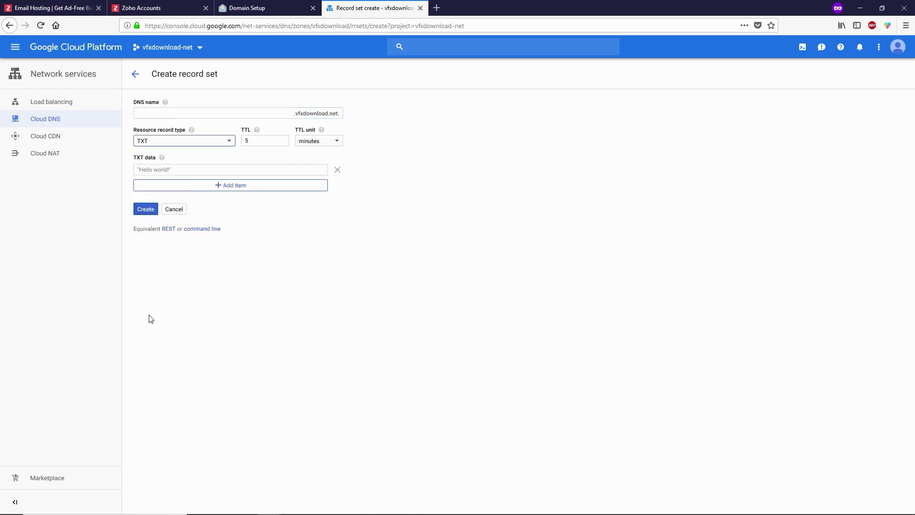
double_click(240, 144)
type("1")
- Paste the zoho-verification value as the TXT data and create the record
left_click(162, 170)
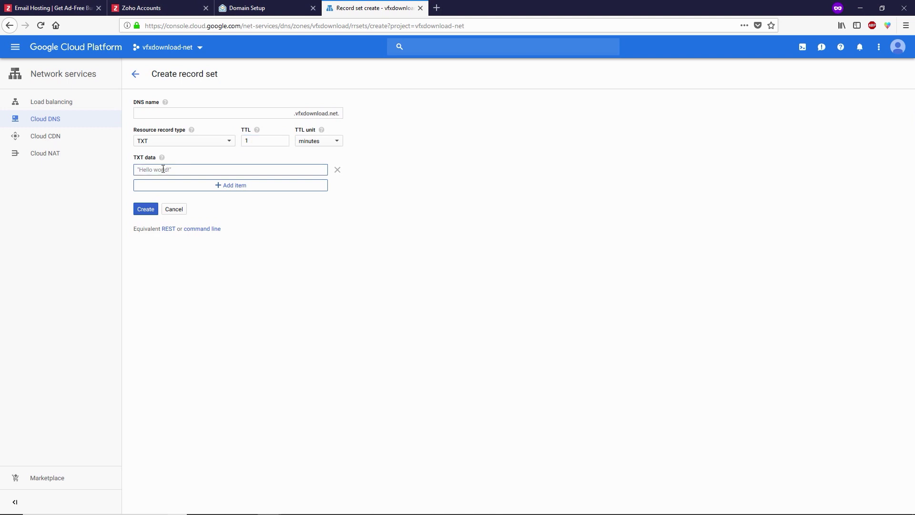
key("ctrl+v")
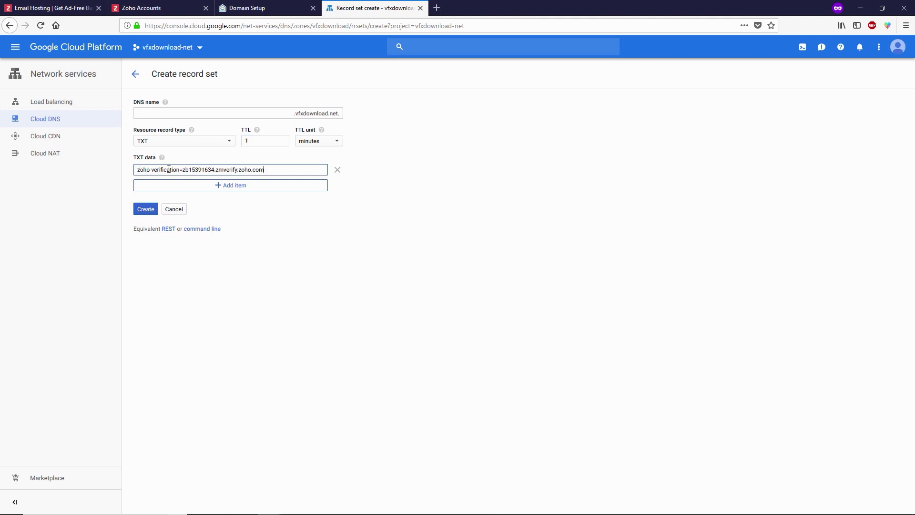
left_click(247, 8)
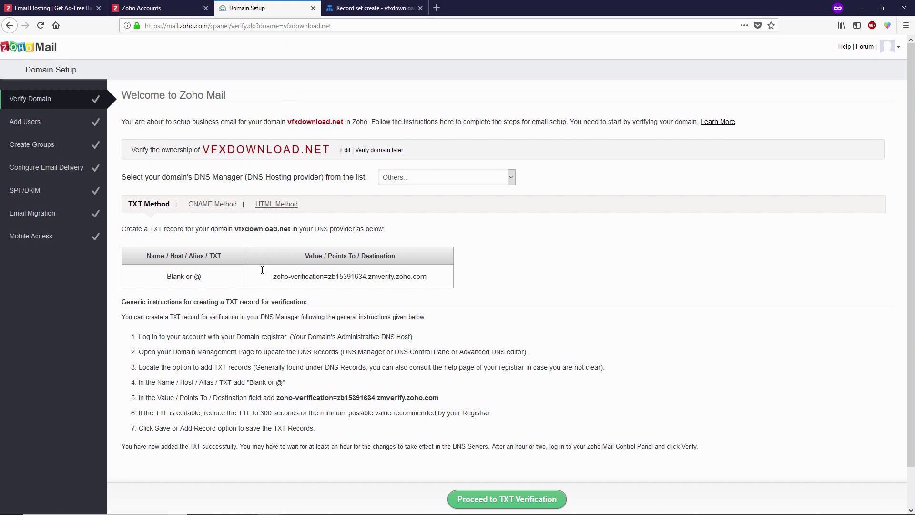
left_click_drag(278, 275, 235, 188)
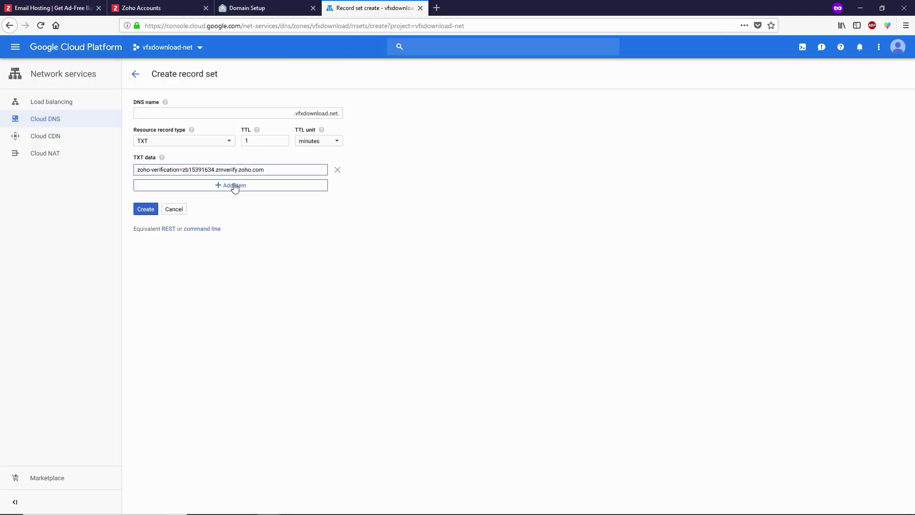
left_click(146, 210)
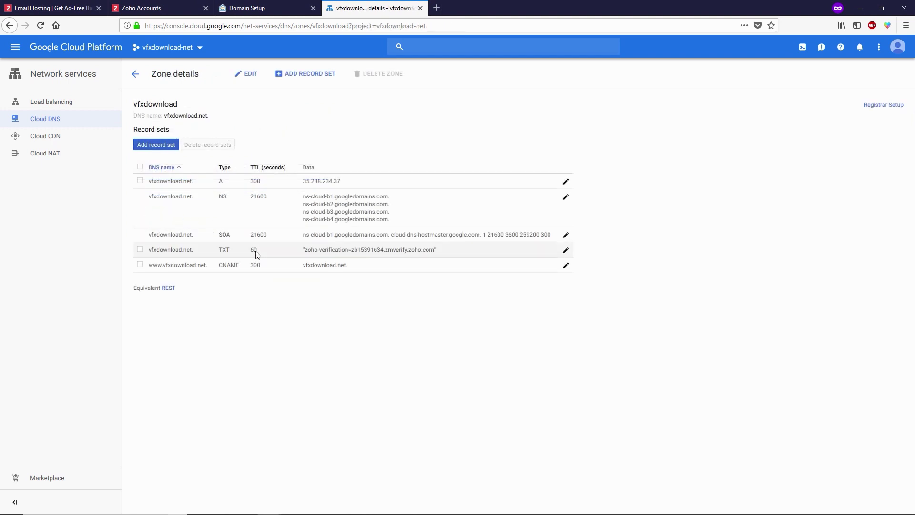
- Run TXT verification for vfxdownload.net in Zoho's domain setup and confirm Verify Now
left_click(265, 6)
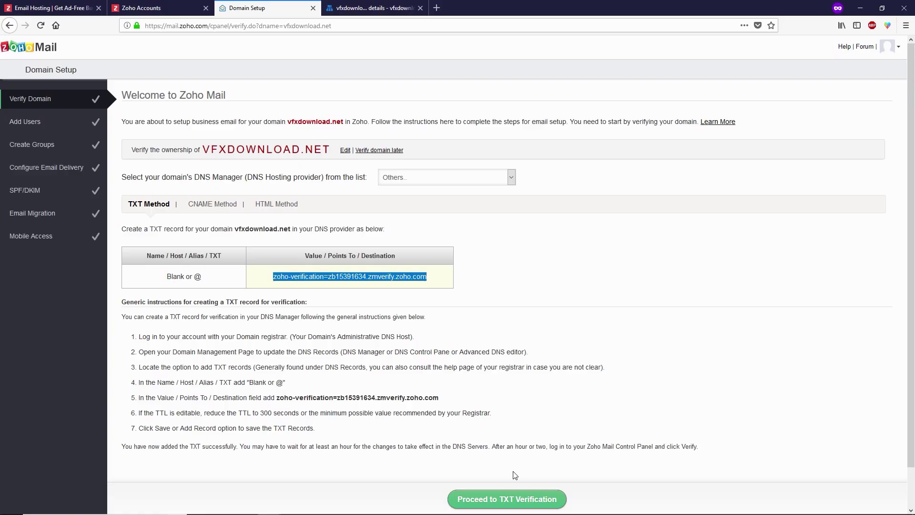
left_click(503, 504)
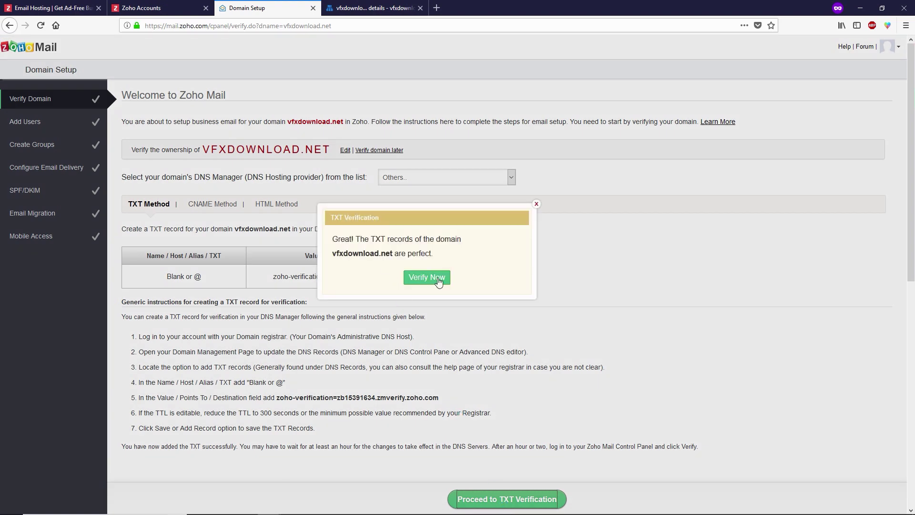
left_click(427, 277)
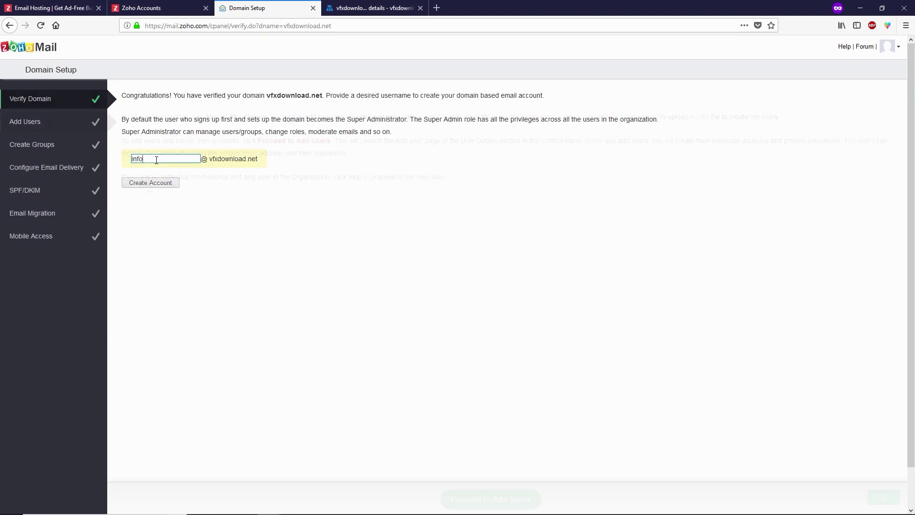
left_click(148, 184)
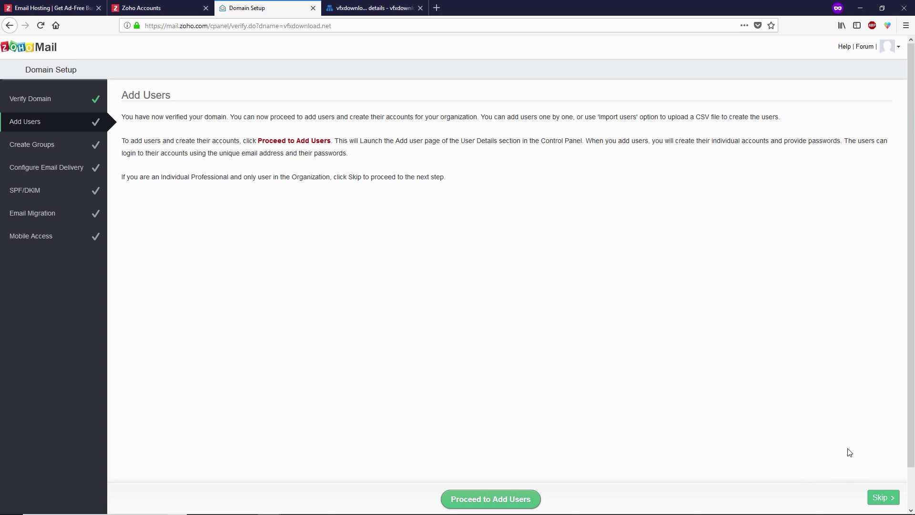
left_click(880, 498)
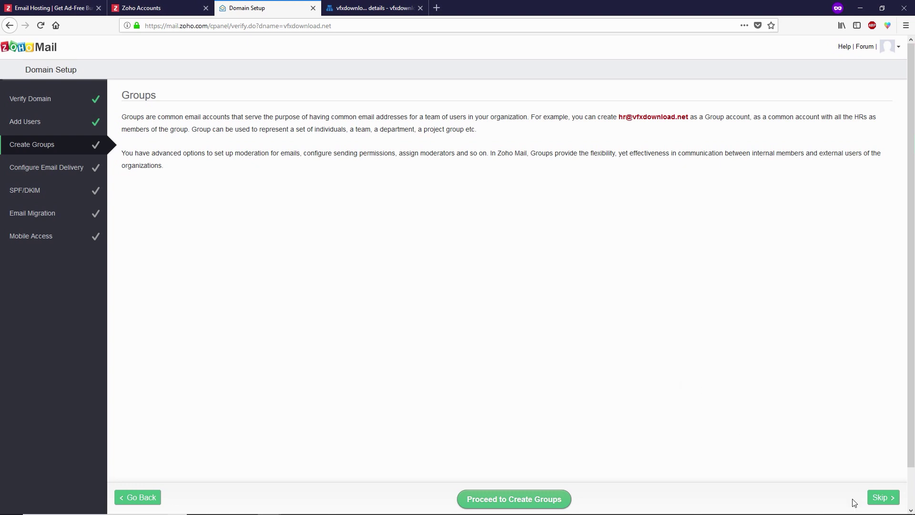
left_click(882, 498)
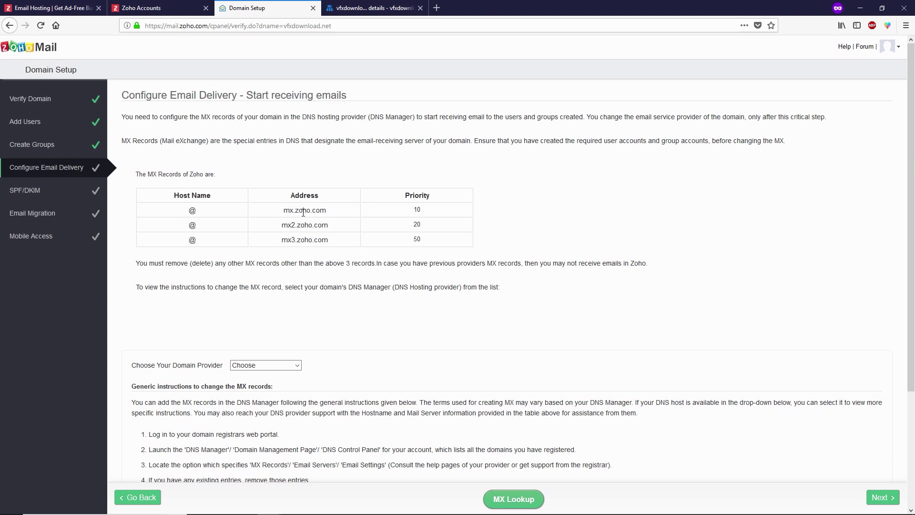
- Copy mx.zoho.com from Zoho's MX table and go back to the Cloud DNS zone tab
left_click_drag(329, 212, 284, 214)
right_click(291, 211)
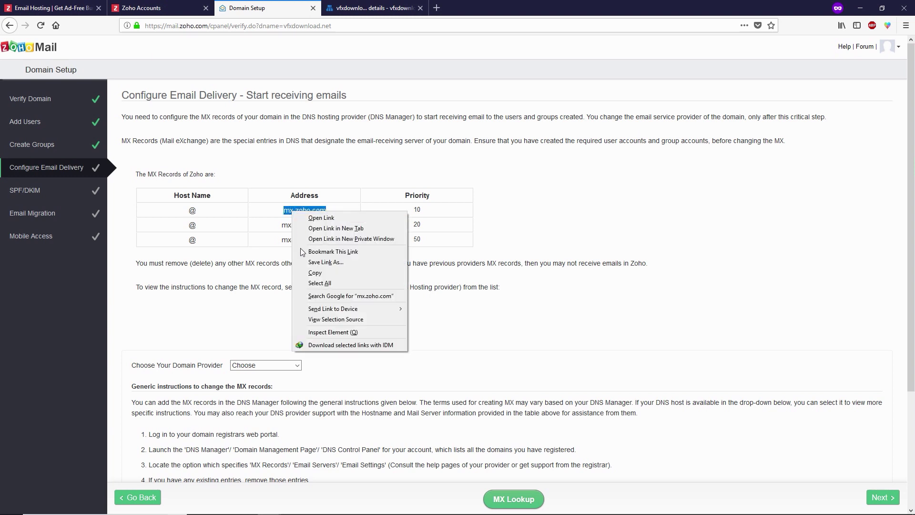
left_click(305, 274)
left_click(364, 9)
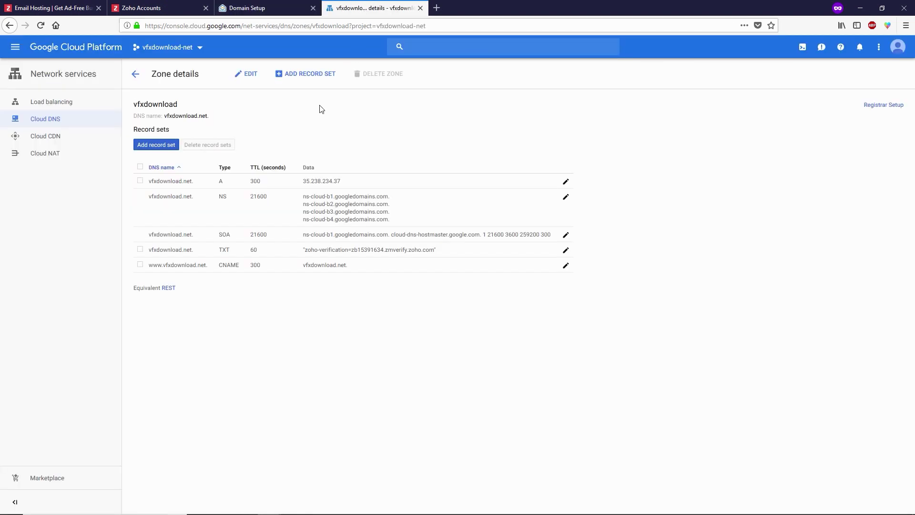
- Start an MX record set with TTL 1 and the entry '10 mx.zoho.com'
left_click(306, 80)
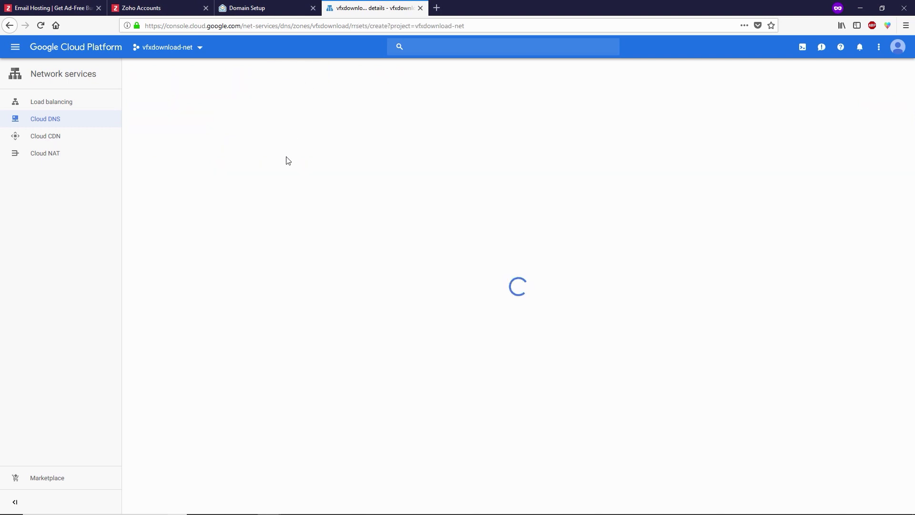
left_click(218, 142)
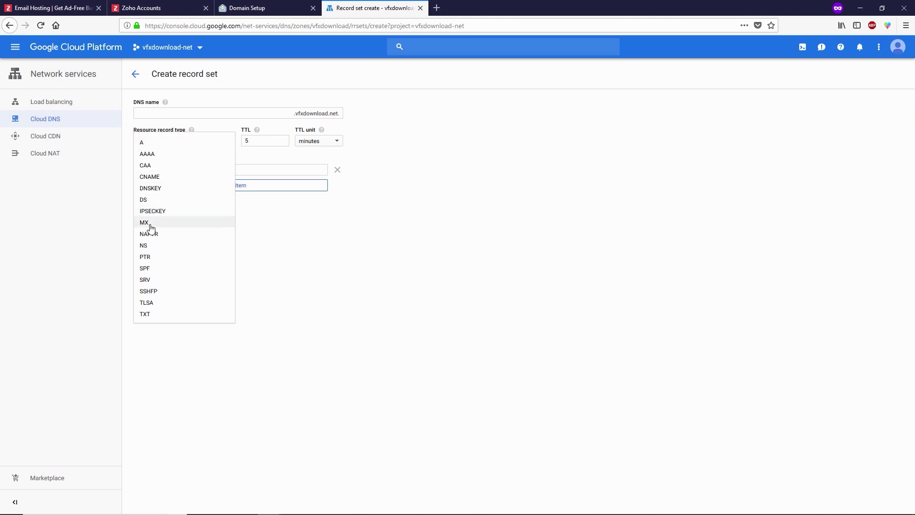
left_click(178, 223)
key("Tab")
type("1")
left_click(190, 170)
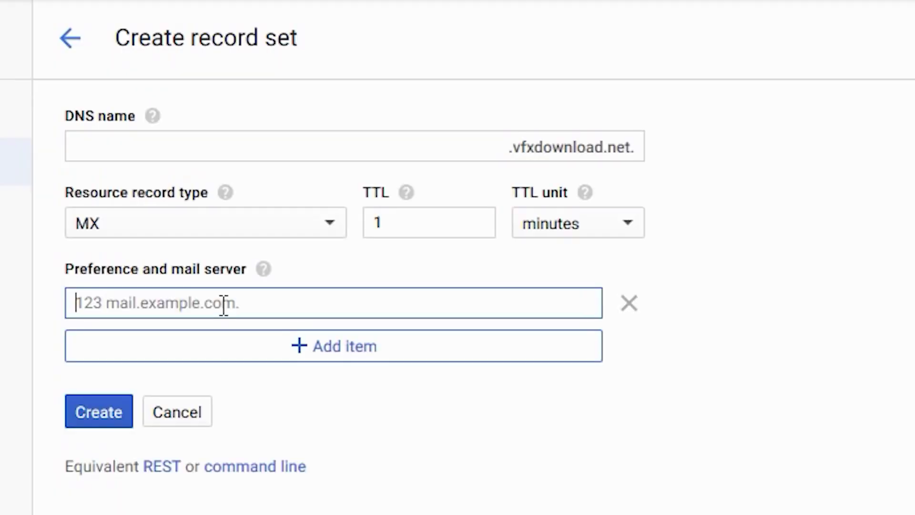
type("10")
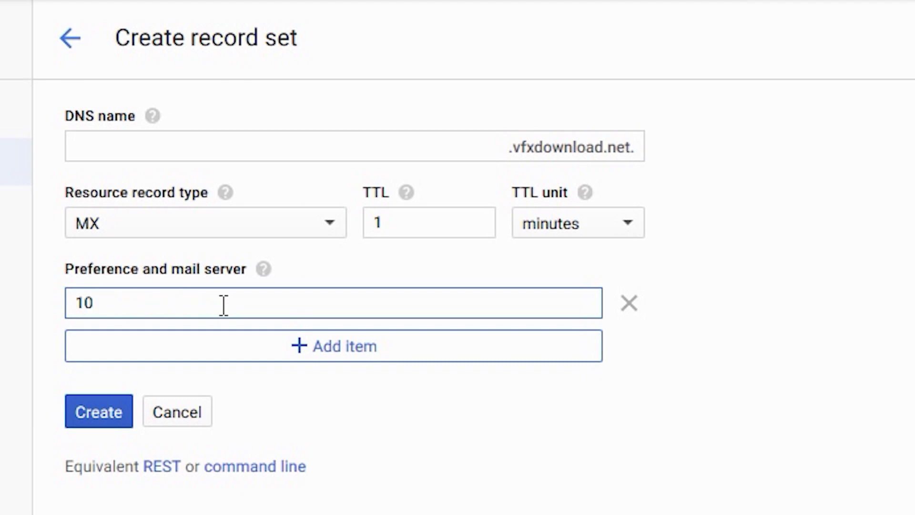
type(" mx.zoho.com")
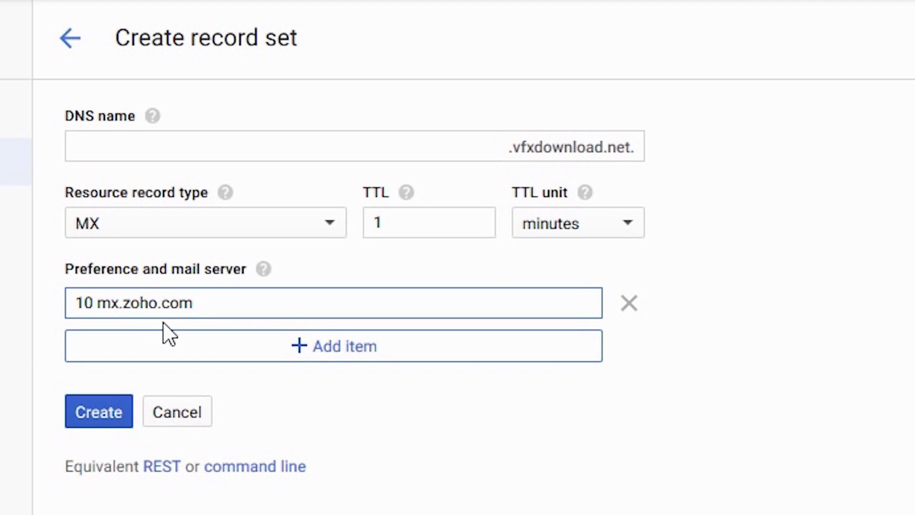
- Copy mx2.zoho.com from Zoho and add the entry '20 mx2.zoho.com'
left_click(256, 6)
left_click_drag(281, 225, 330, 230)
right_click(331, 230)
left_click(351, 237)
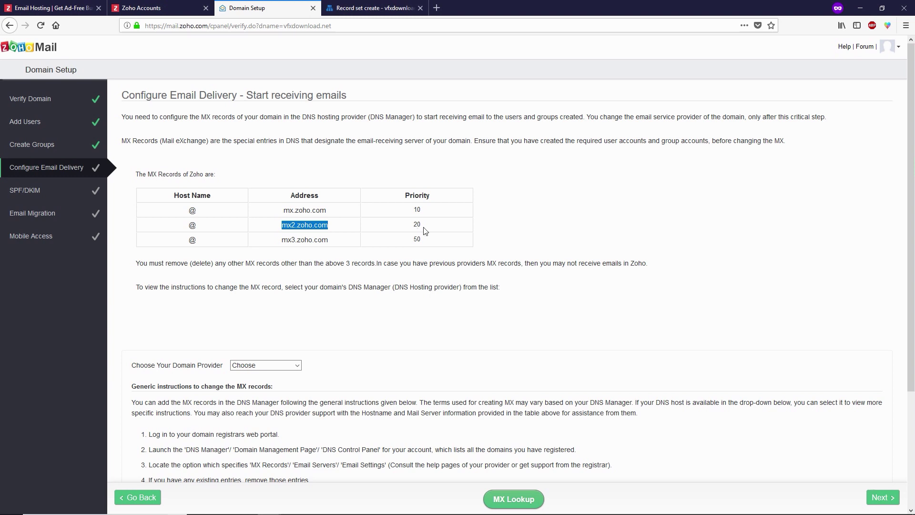
left_click(372, 8)
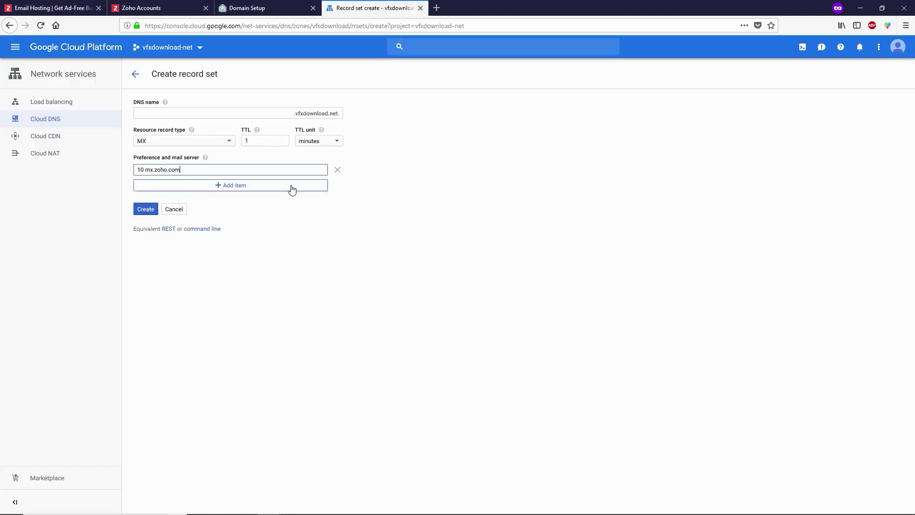
left_click(226, 190)
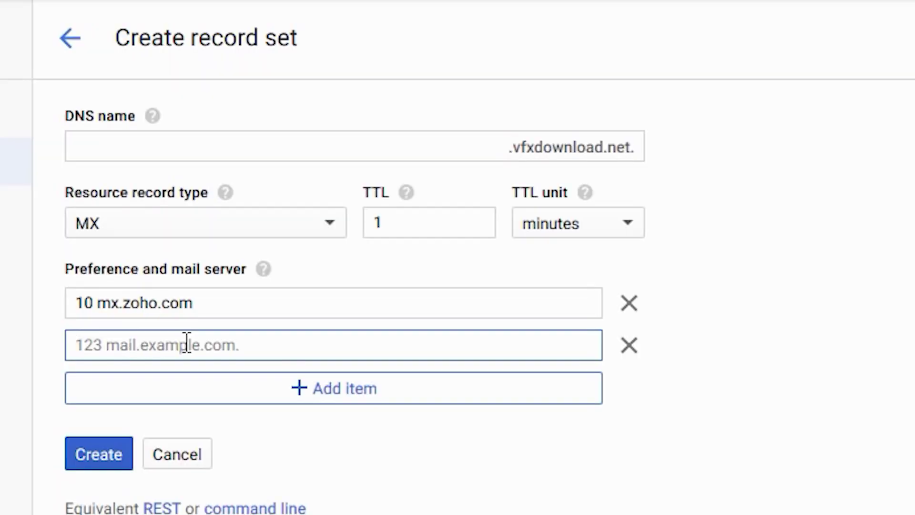
type("20 ")
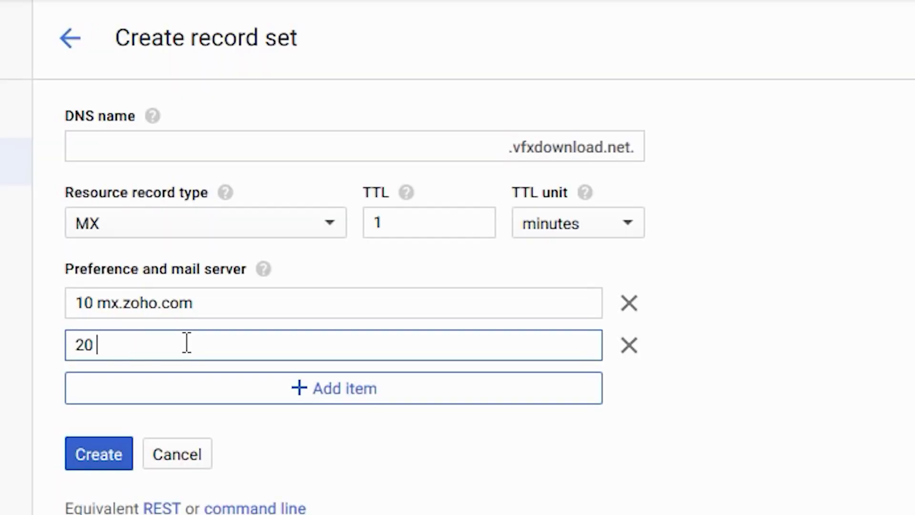
type("mx2.zoho.com")
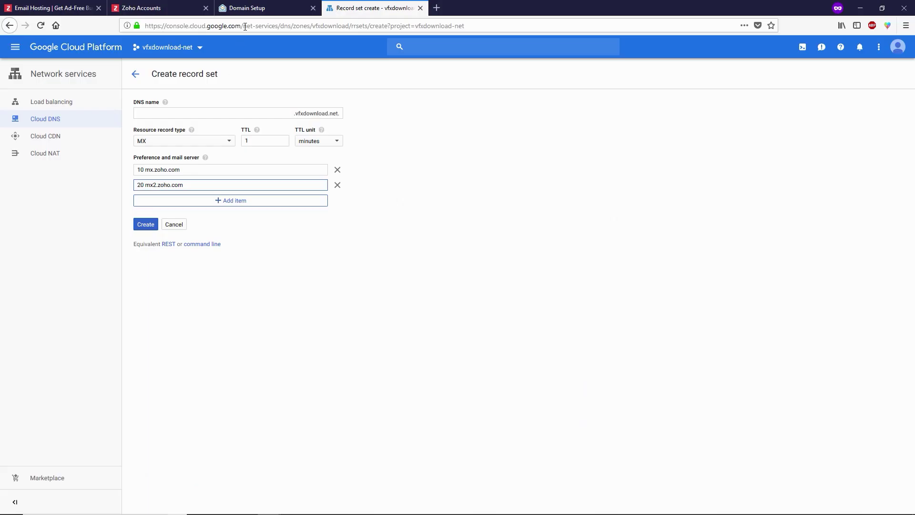
- Add the entry '50 mx3.zoho.com' copied from Zoho and create the MX record set
left_click(247, 7)
left_click_drag(280, 240, 328, 240)
right_click(316, 239)
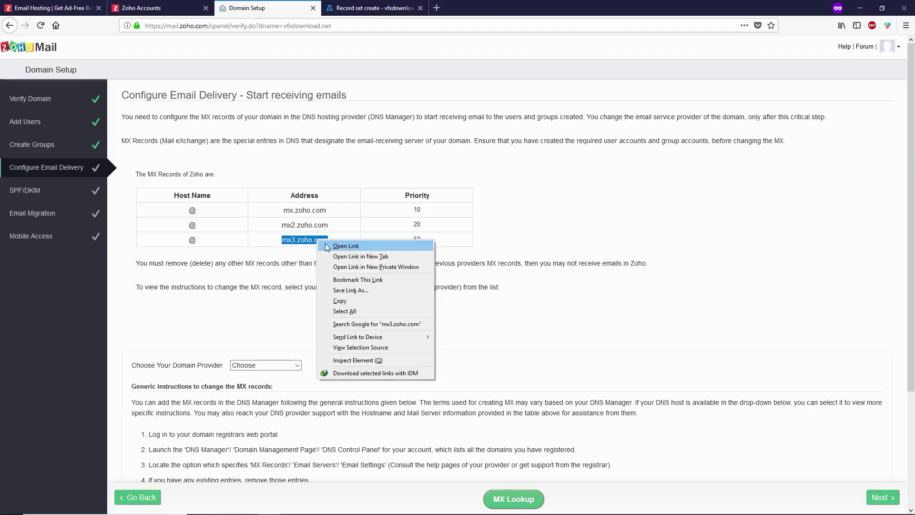
left_click(336, 299)
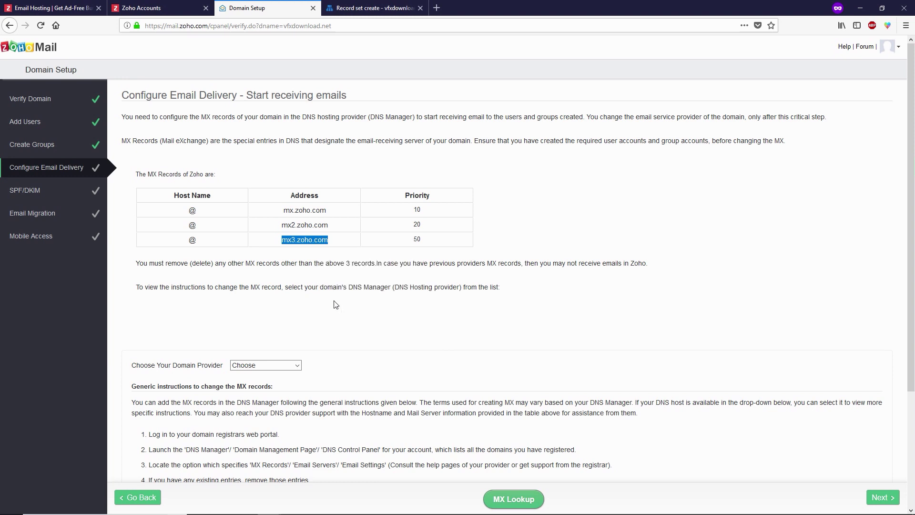
double_click(417, 239)
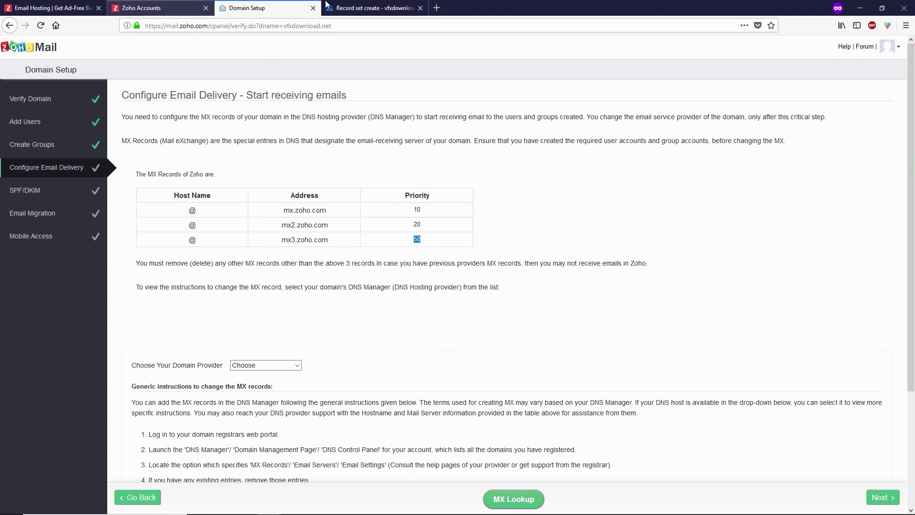
left_click(372, 7)
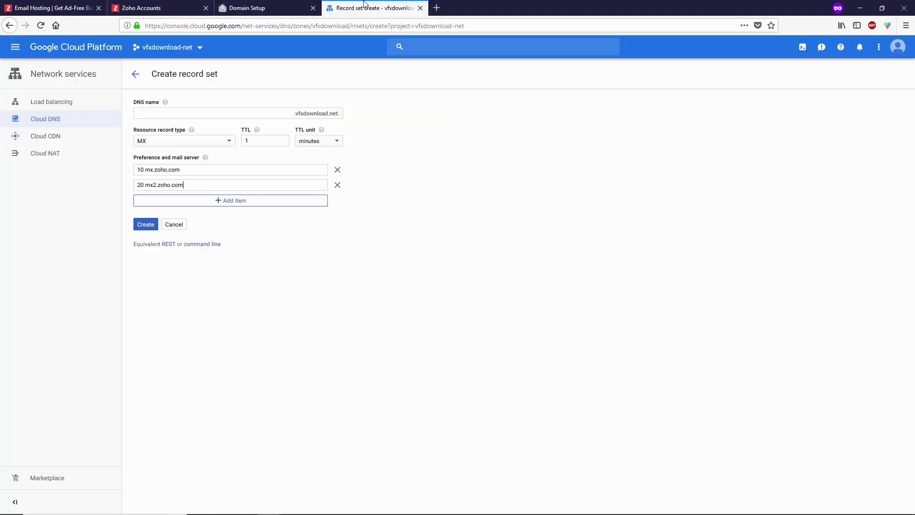
left_click(238, 202)
type("50")
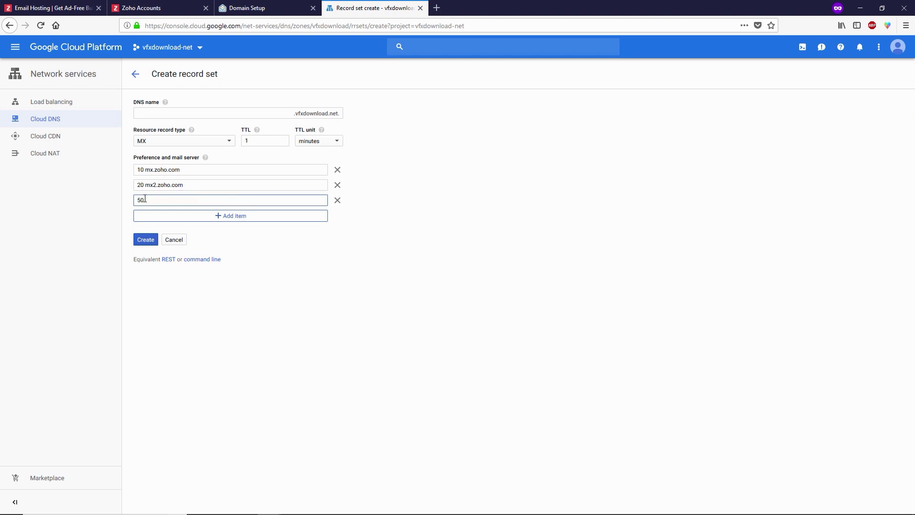
key("ctrl+v")
left_click(145, 241)
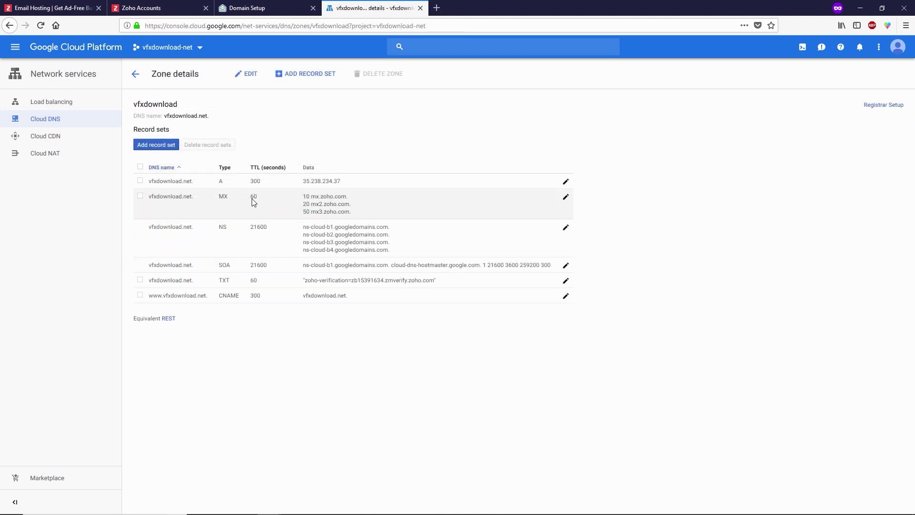
- Confirm Zoho detects the three MX records and advance to the SPF/DKIM step
left_click(251, 7)
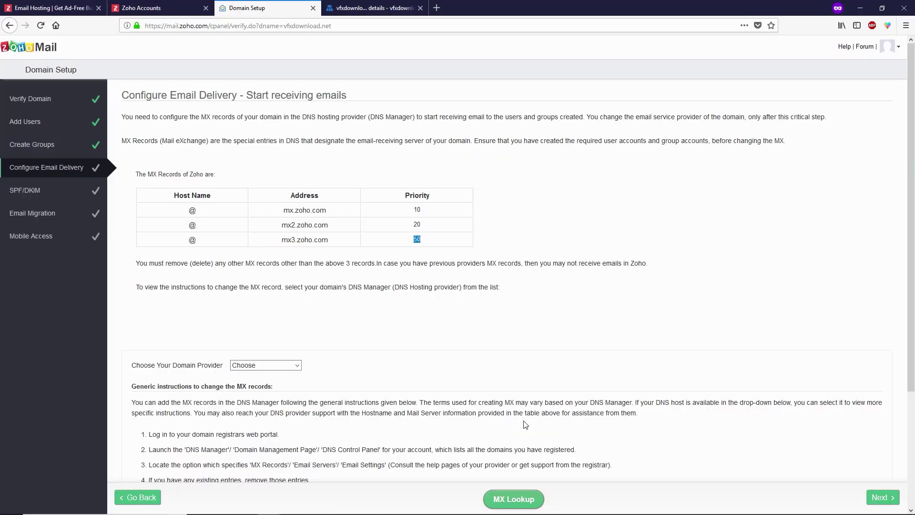
left_click(506, 504)
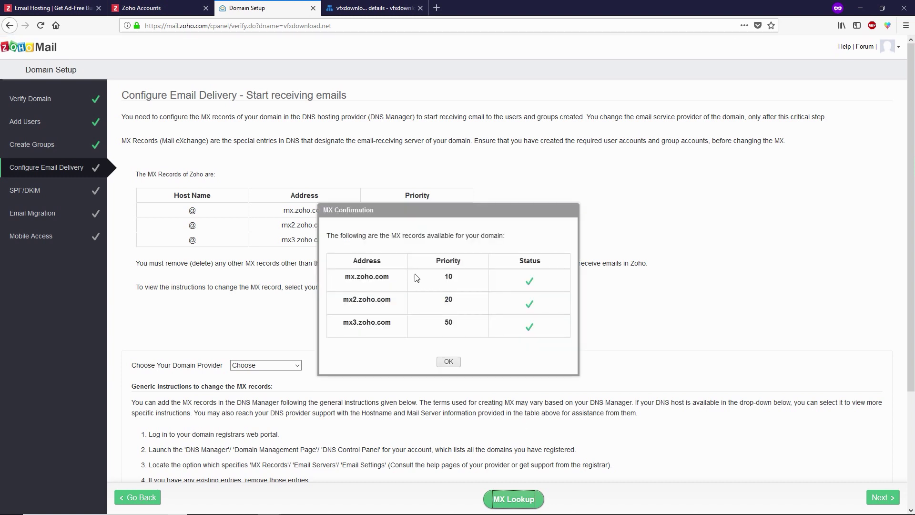
left_click(450, 363)
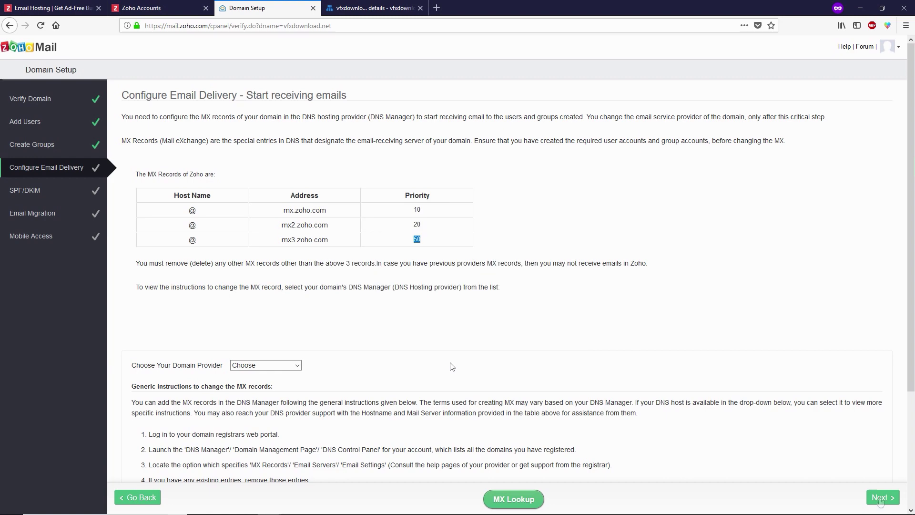
left_click(880, 498)
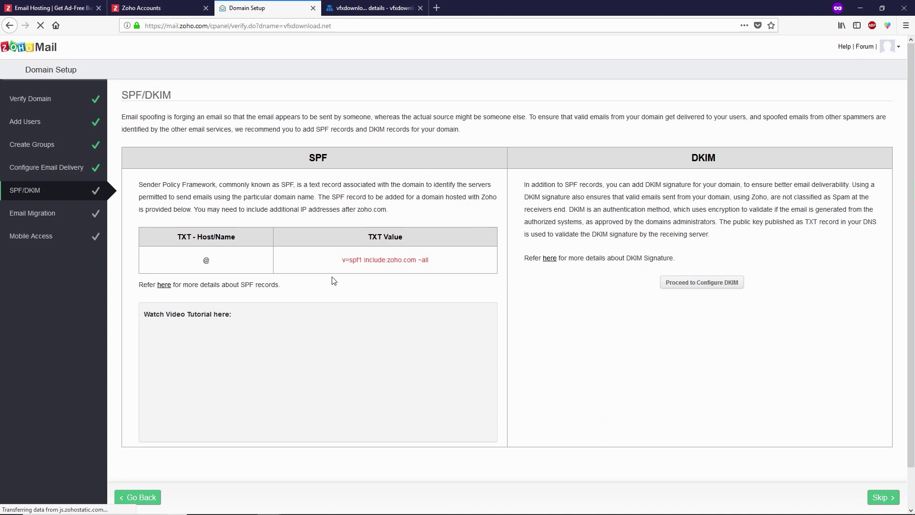
- Copy the SPF value v=spf1 include:zoho.com ~all
left_click_drag(342, 261, 430, 262)
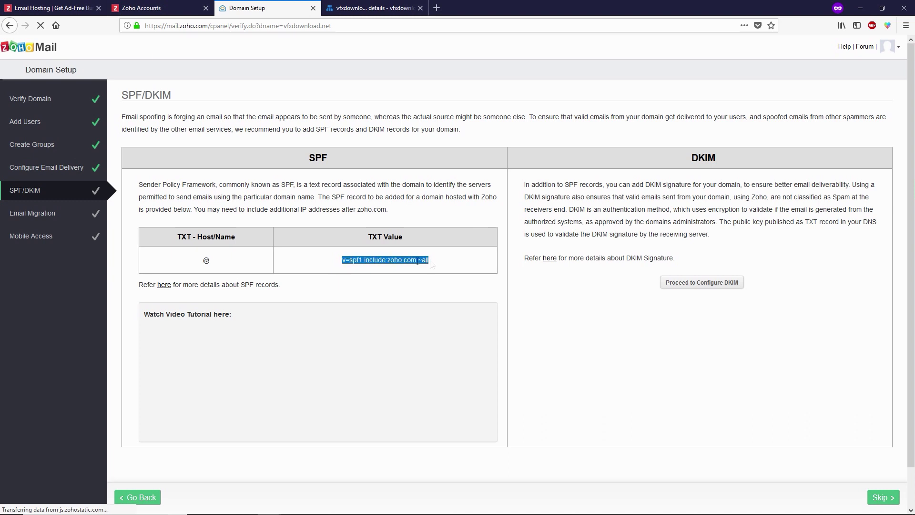
right_click(417, 261)
left_click(428, 271)
- Add "v=spf1 include:zoho.com ~all" in quotes as a second entry of the vfxdownload TXT record and save
left_click(372, 11)
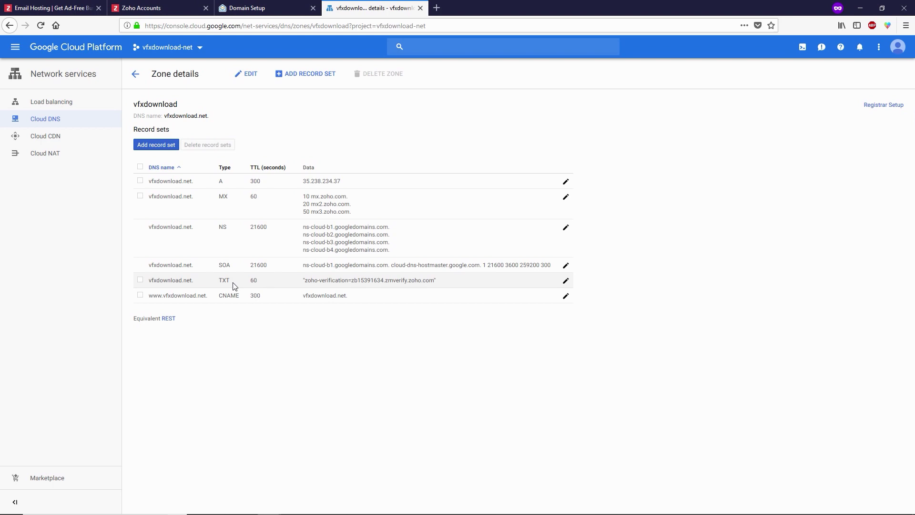
left_click(565, 281)
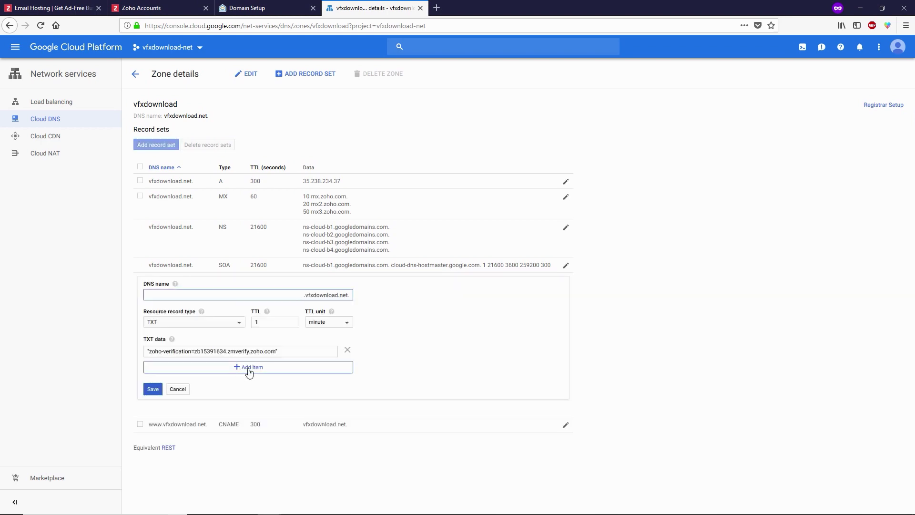
left_click(249, 367)
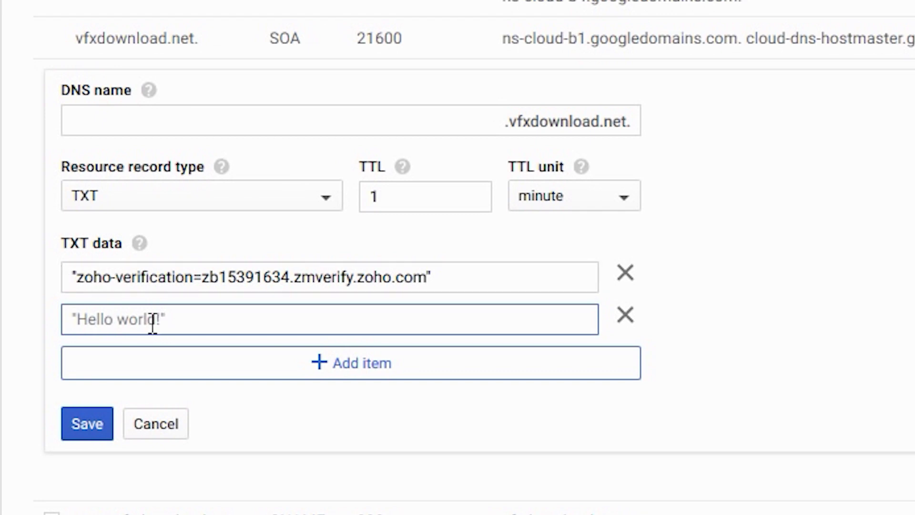
key("ctrl+v")
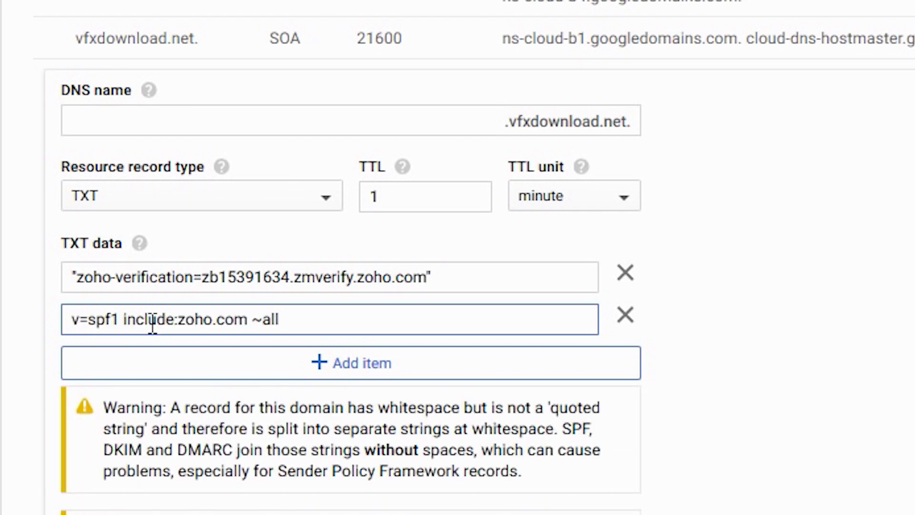
type("\"")
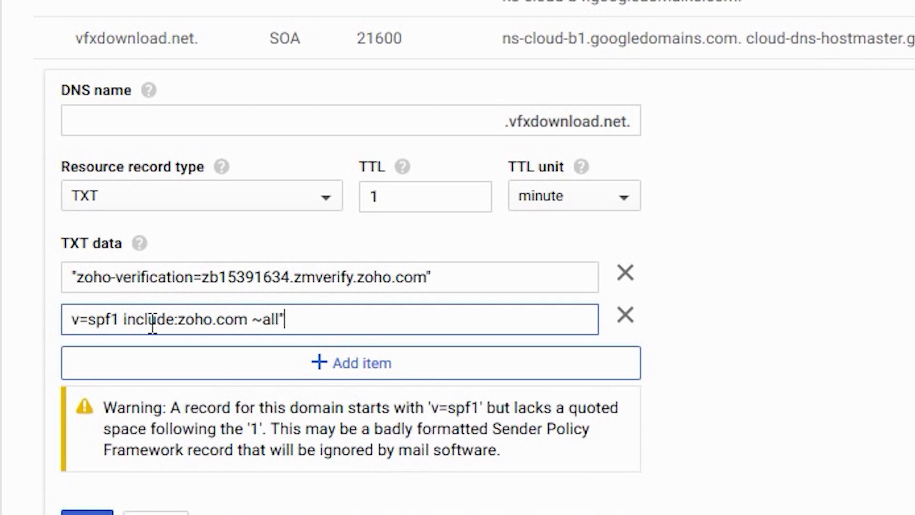
key("Home")
type("\"")
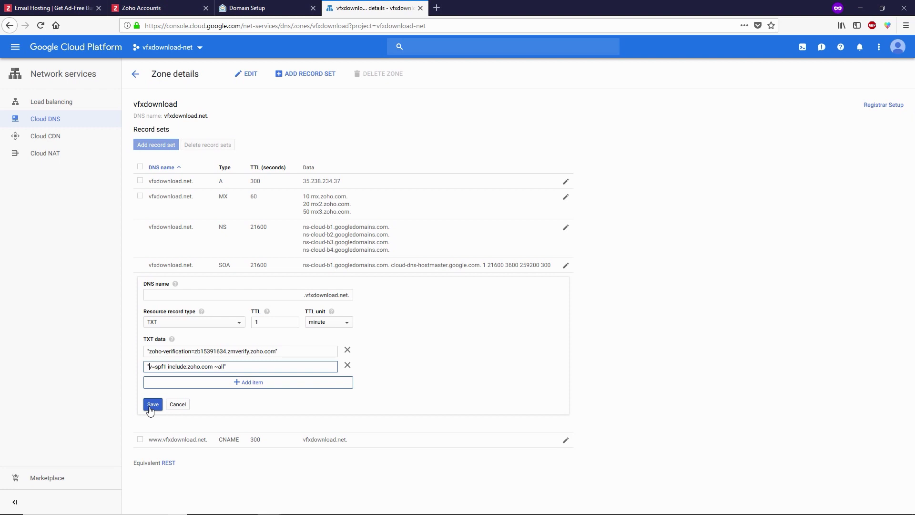
left_click(151, 408)
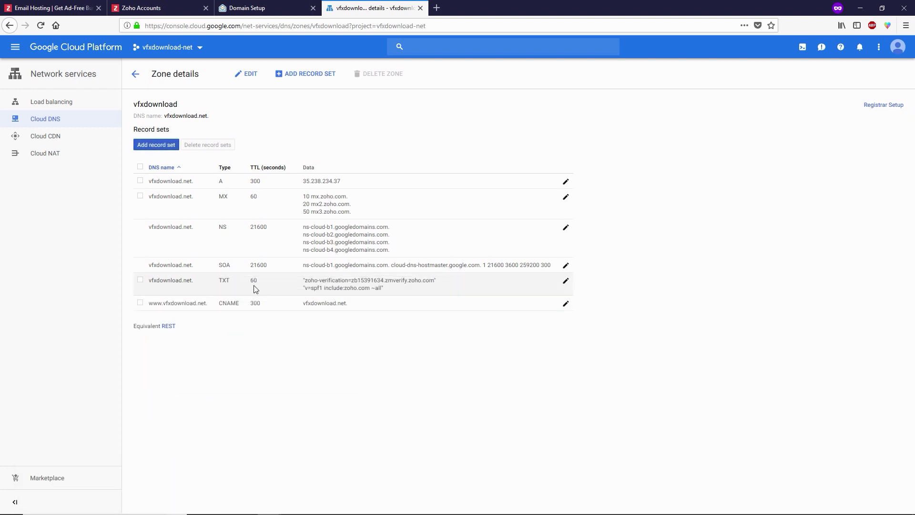
left_click(255, 8)
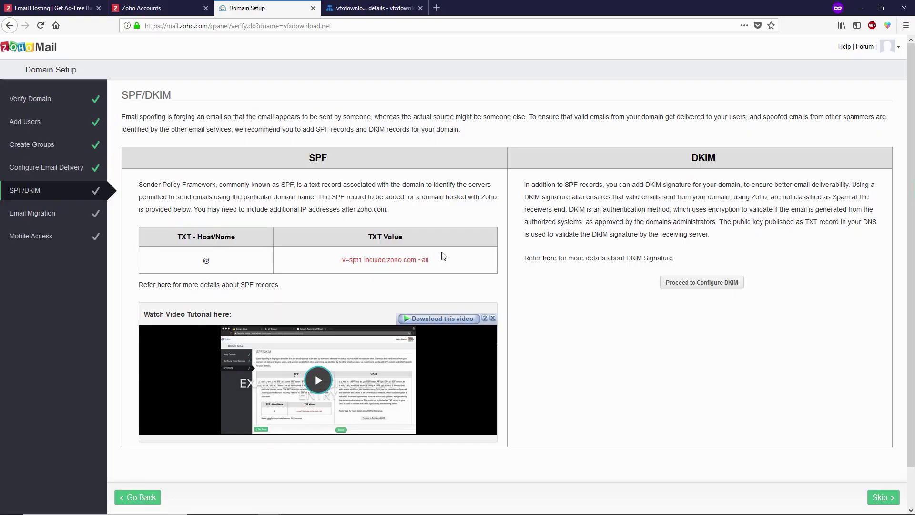
left_click(719, 288)
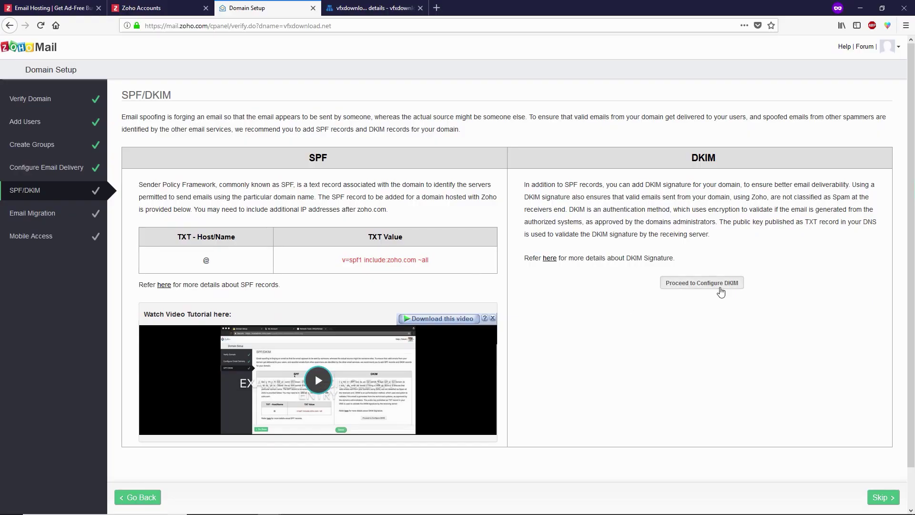
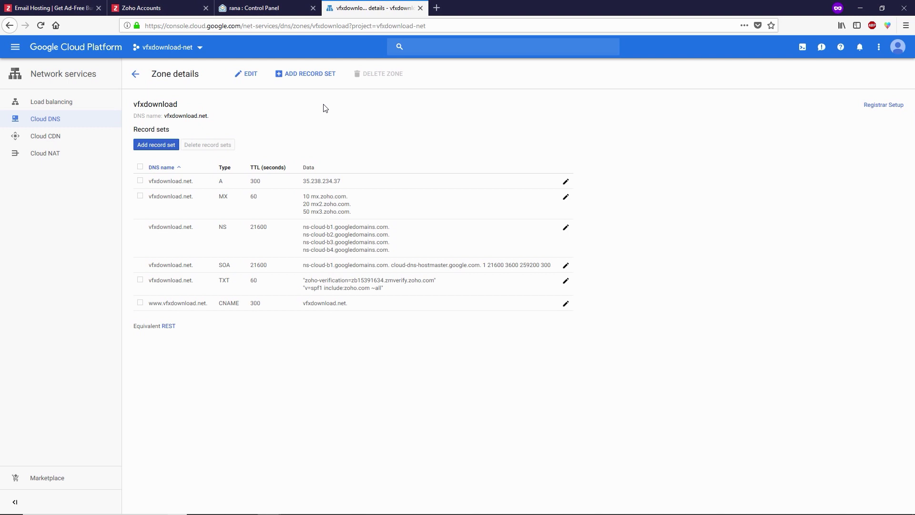
- Start a new DNS record set named vfx1._domainkey, matching Zoho's DKIM selector
left_click(303, 74)
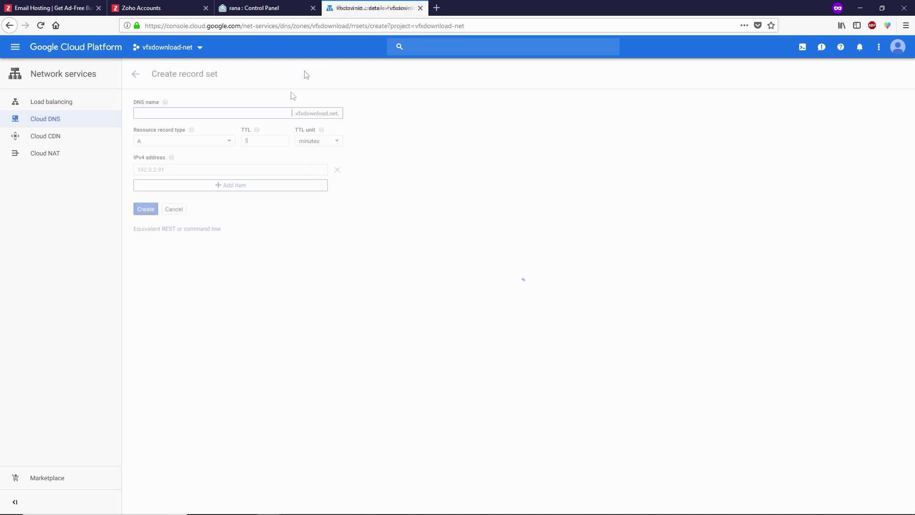
type("_domainkey")
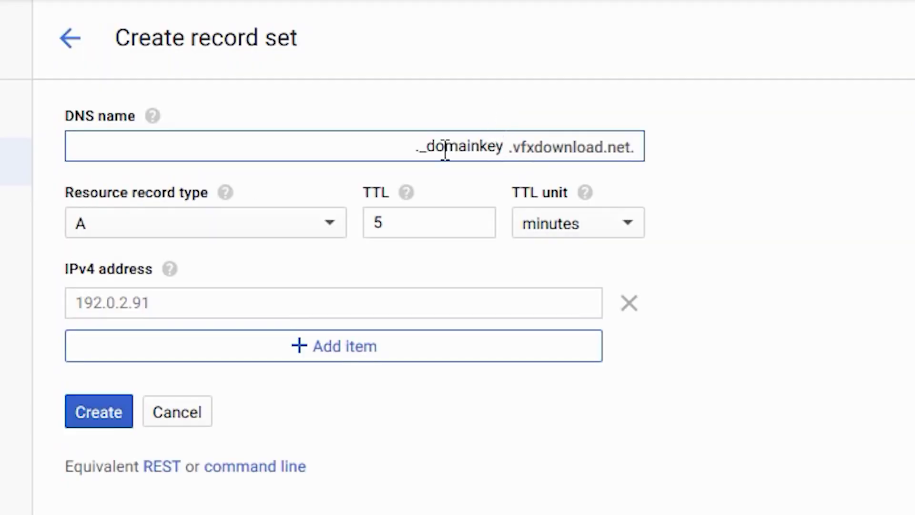
left_click(257, 113)
type(".")
type("vfx")
type("1")
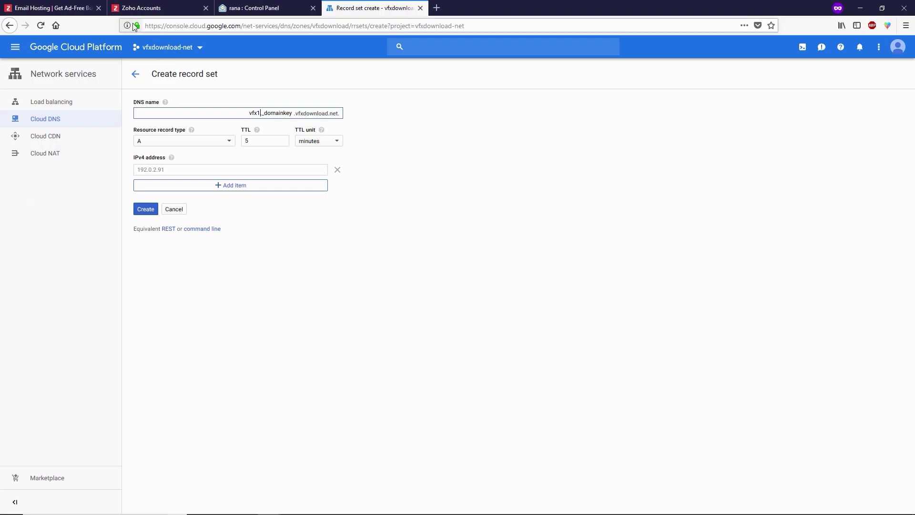
left_click(248, 6)
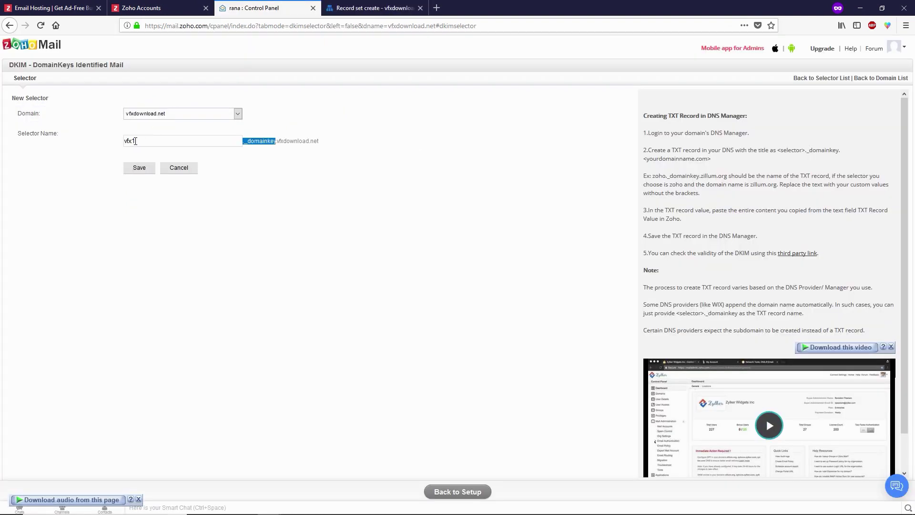
left_click(352, 8)
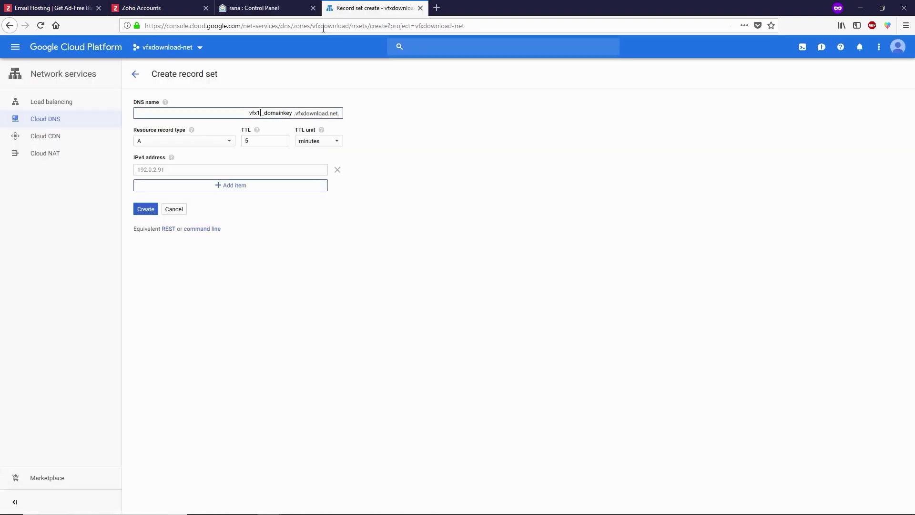
- Make the record a TXT type with a TTL of 1 minute, ready for its data
left_click(199, 141)
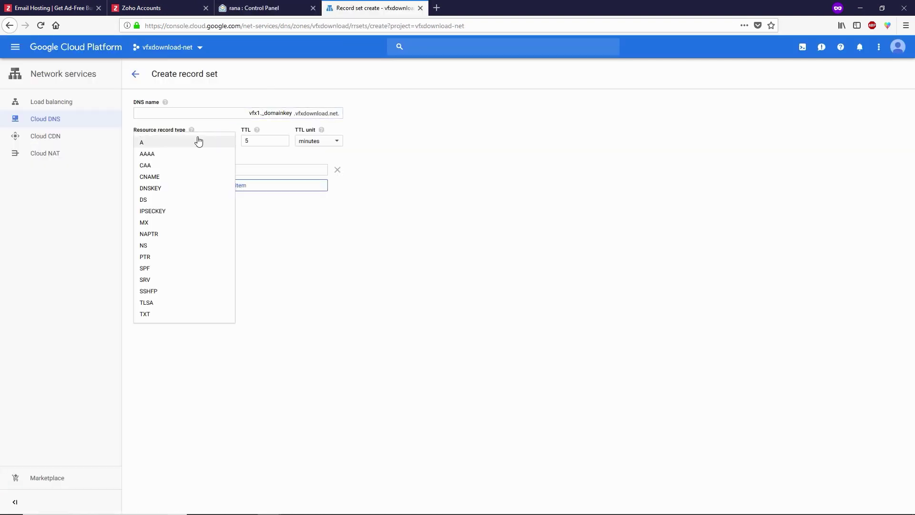
left_click(155, 314)
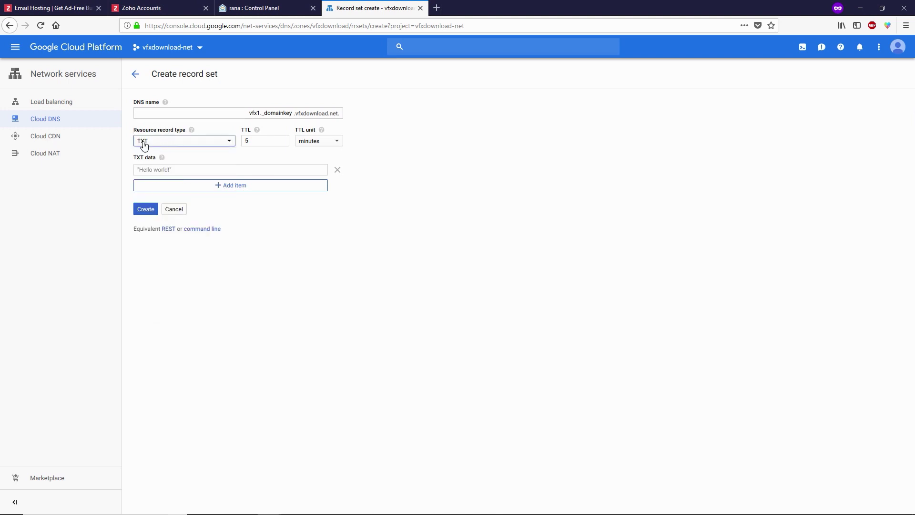
left_click_drag(259, 142, 242, 142)
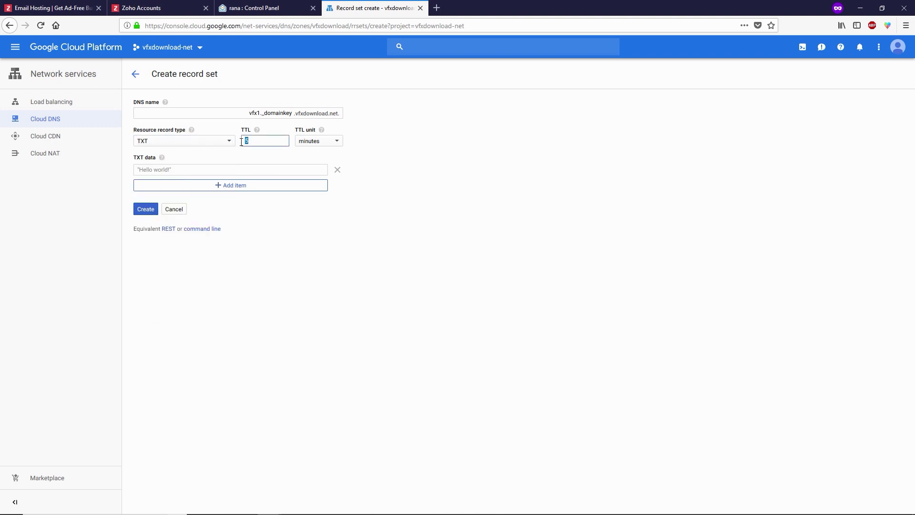
type("1")
left_click(162, 168)
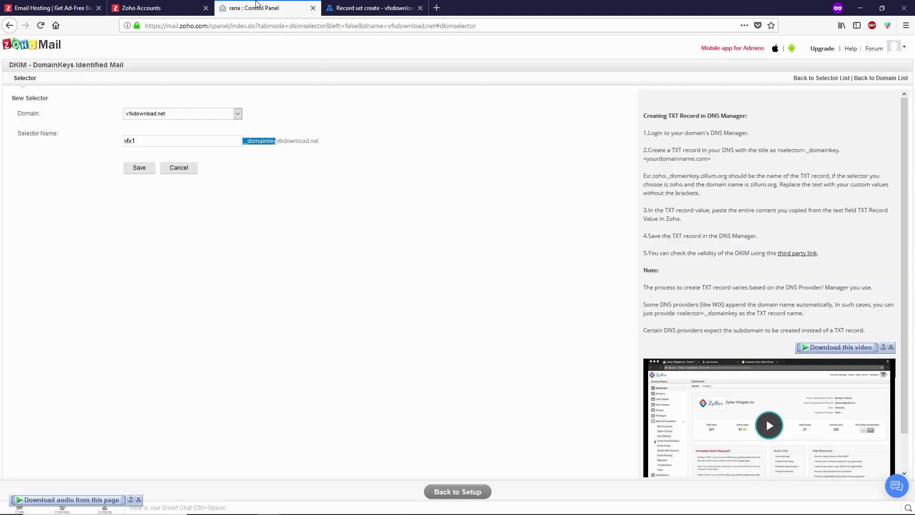
left_click(255, 7)
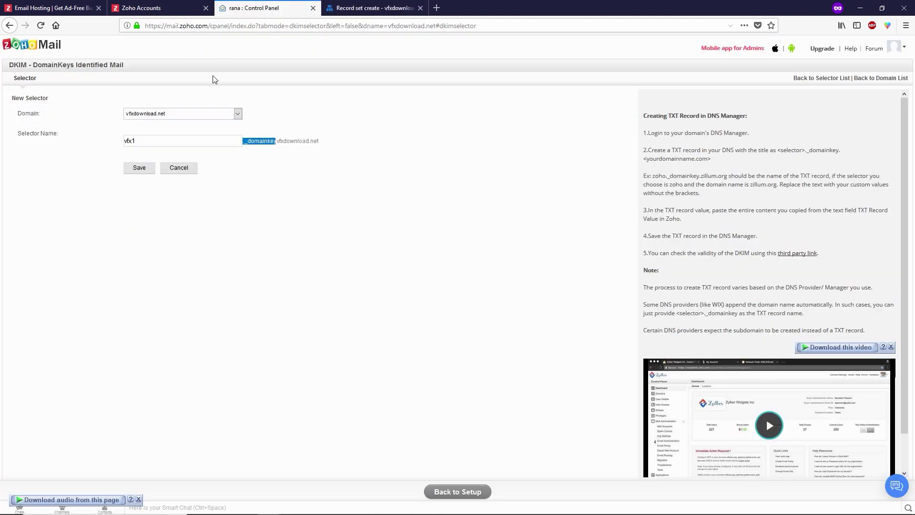
- Save the vfx1 selector and copy its generated DKIM TXT value
left_click(140, 171)
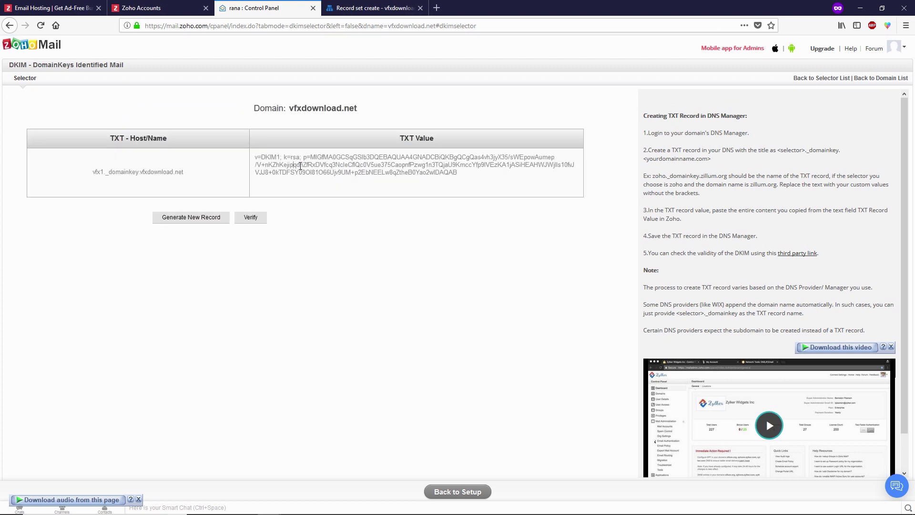
left_click(431, 179)
right_click(424, 170)
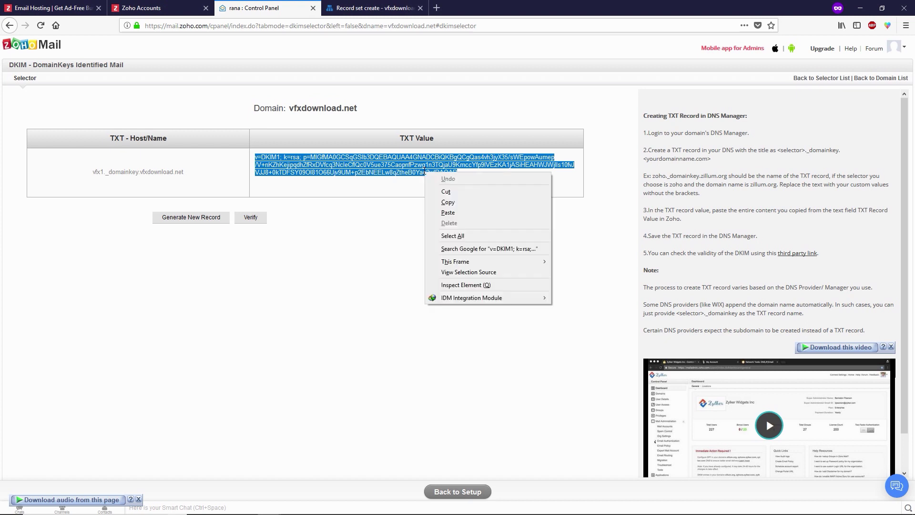
left_click(434, 200)
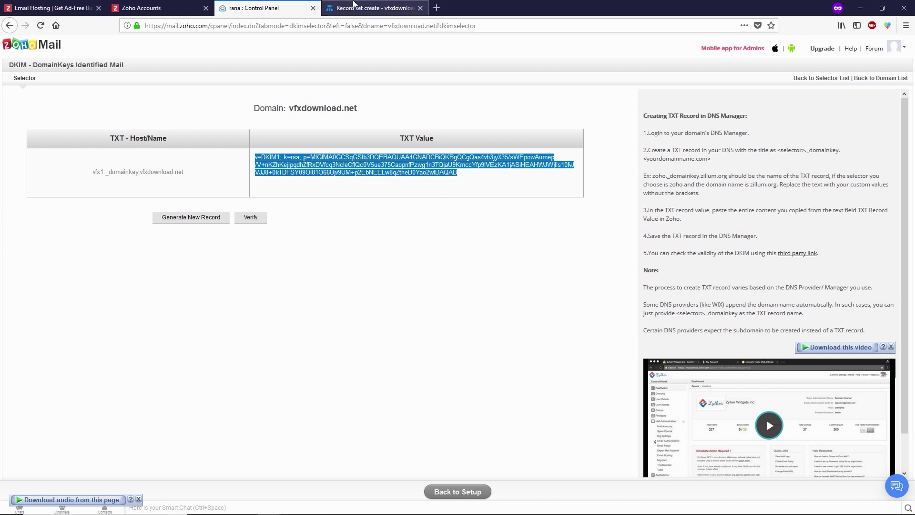
left_click(353, 5)
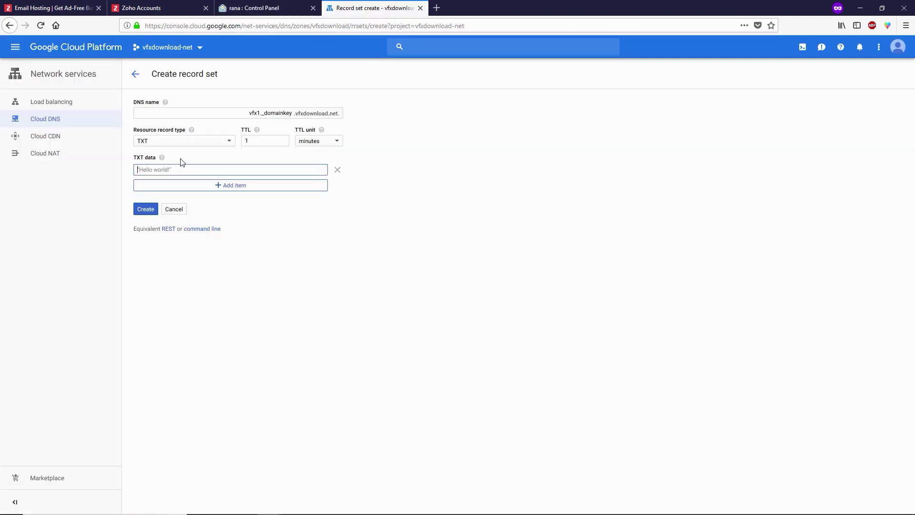
- Paste the DKIM key into TXT data, wrap it in double quotes, and create the record
key("ctrl+v")
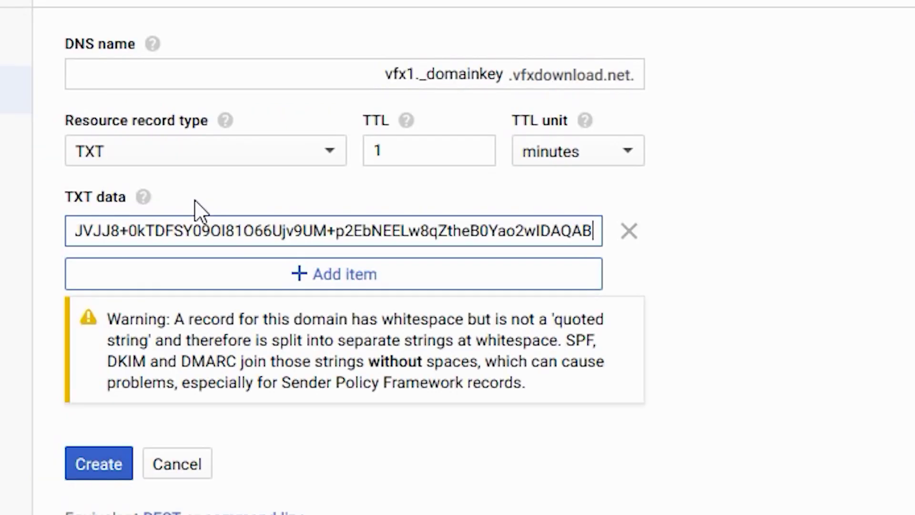
type("\"")
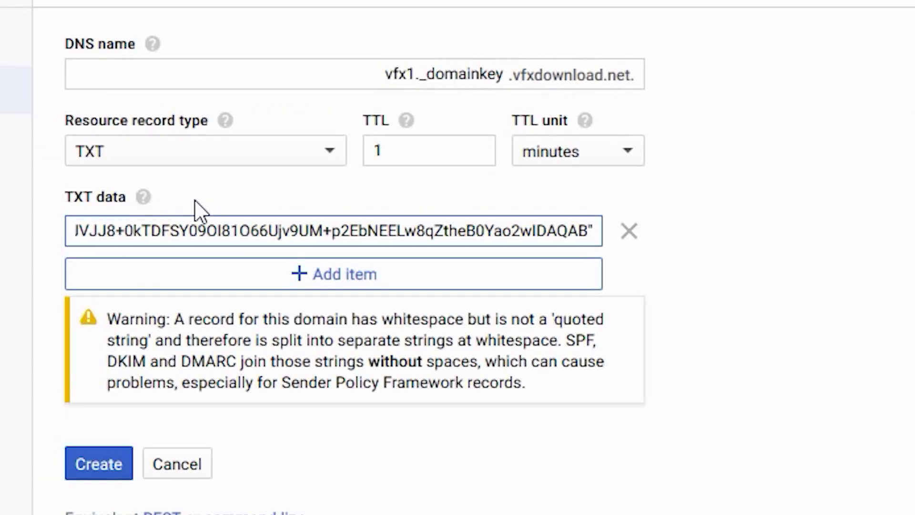
key("Home")
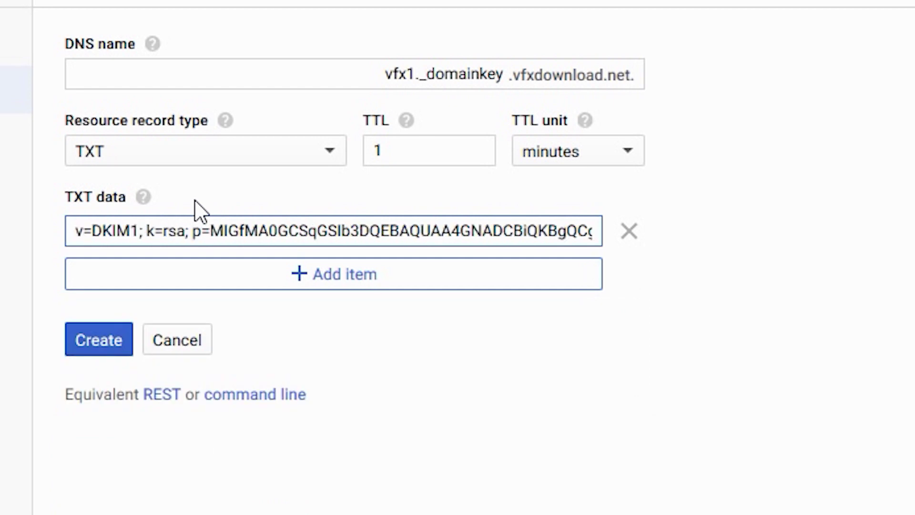
type("\"")
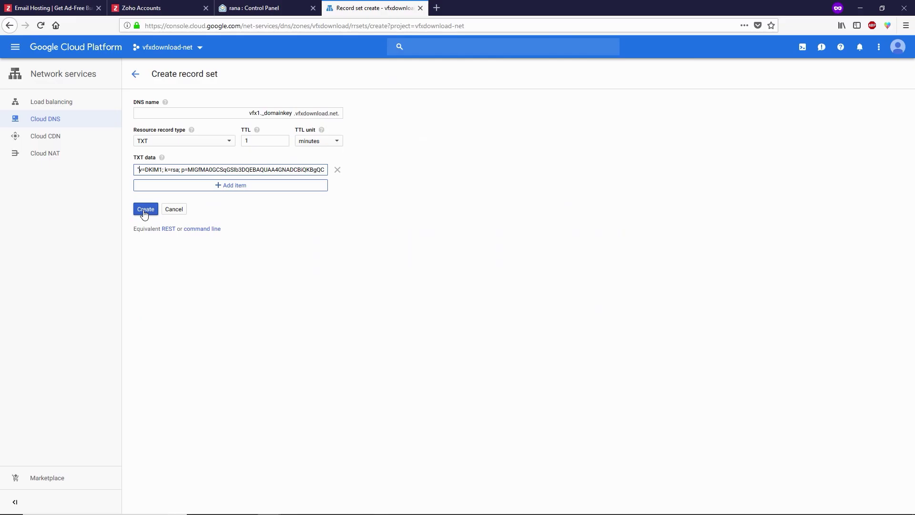
left_click(138, 213)
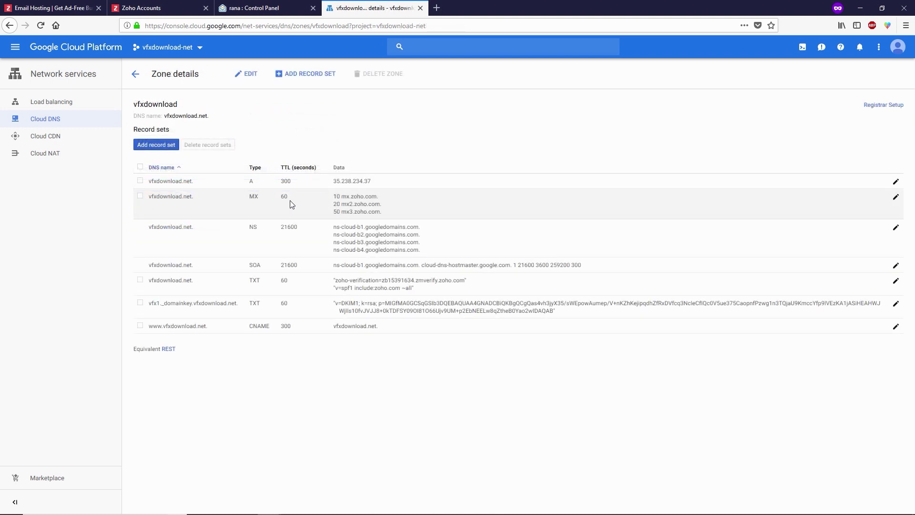
left_click(262, 6)
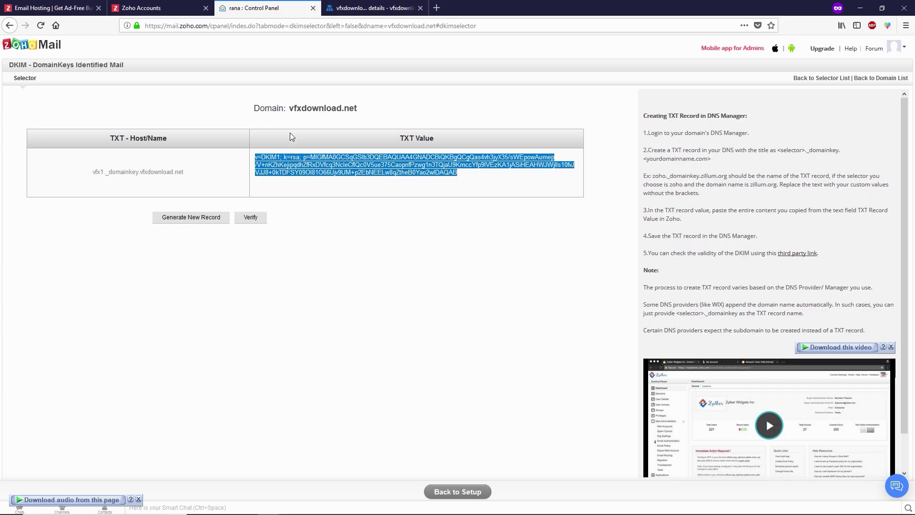
- Verify the vfx1 DKIM record and return to the domain setup steps
left_click(253, 222)
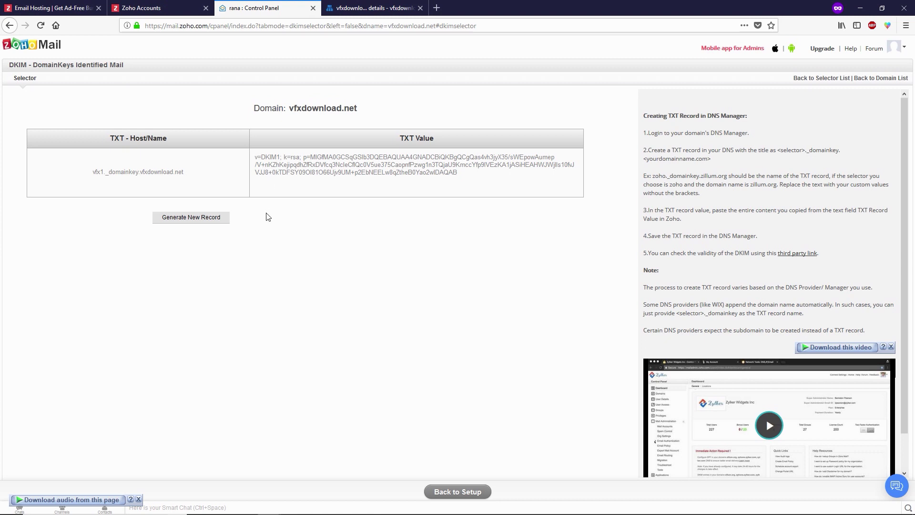
left_click(458, 494)
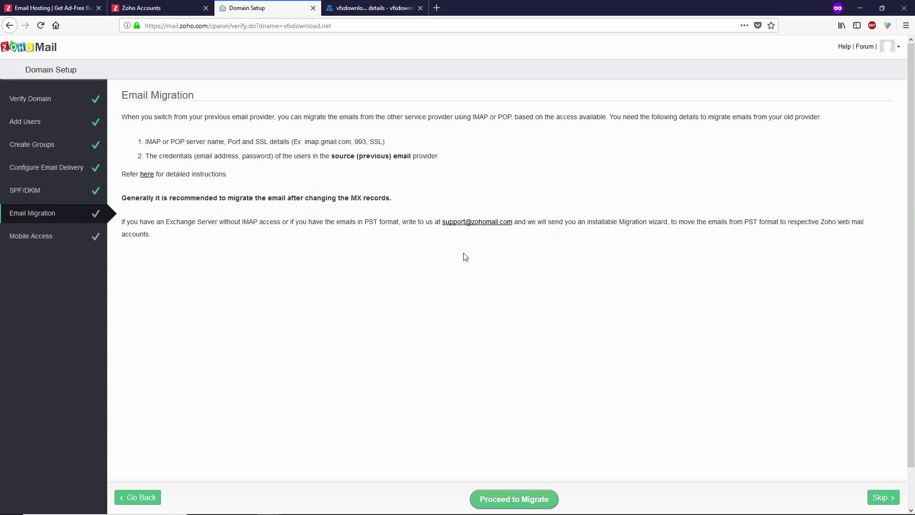
- Skip the Email Migration and Mobile Access steps and proceed into Zoho Mail
left_click(879, 498)
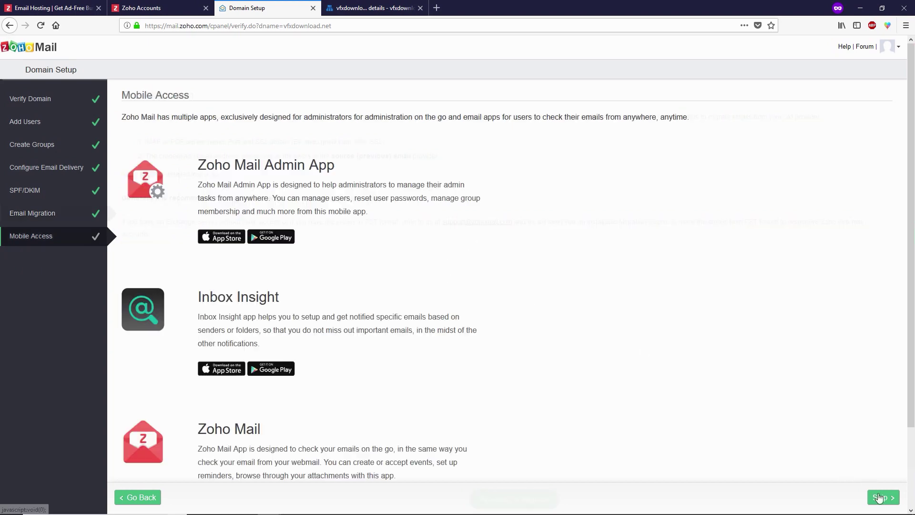
scroll(652, 380, "down", 2)
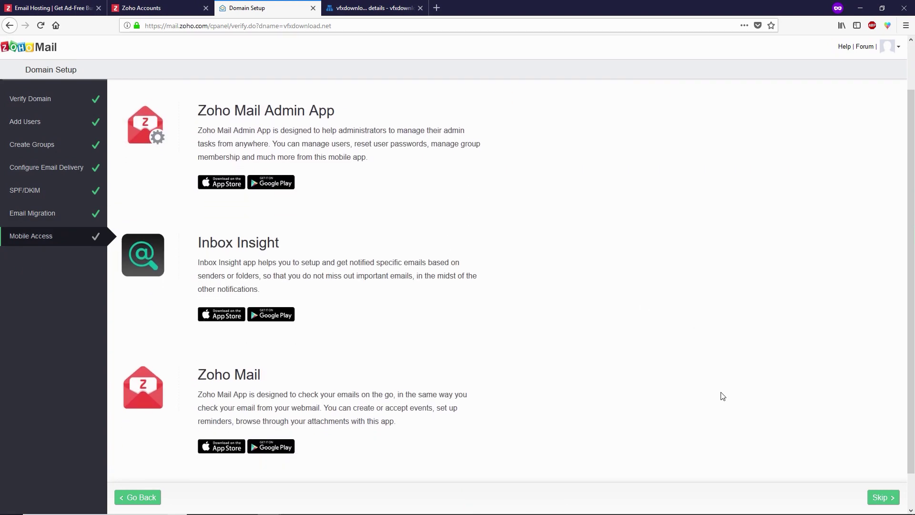
left_click(879, 497)
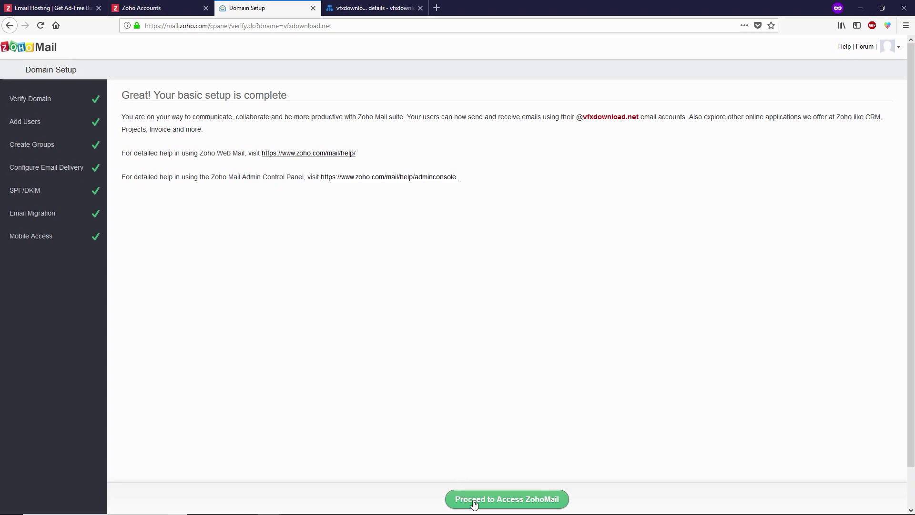
left_click(496, 501)
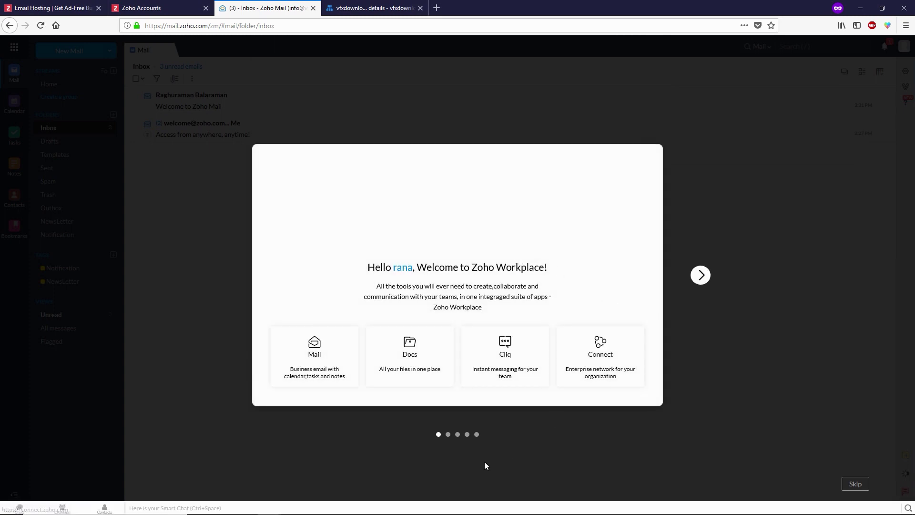
- Step through all the welcome tour slides, close the tour, and open an inbox message
left_click(700, 275)
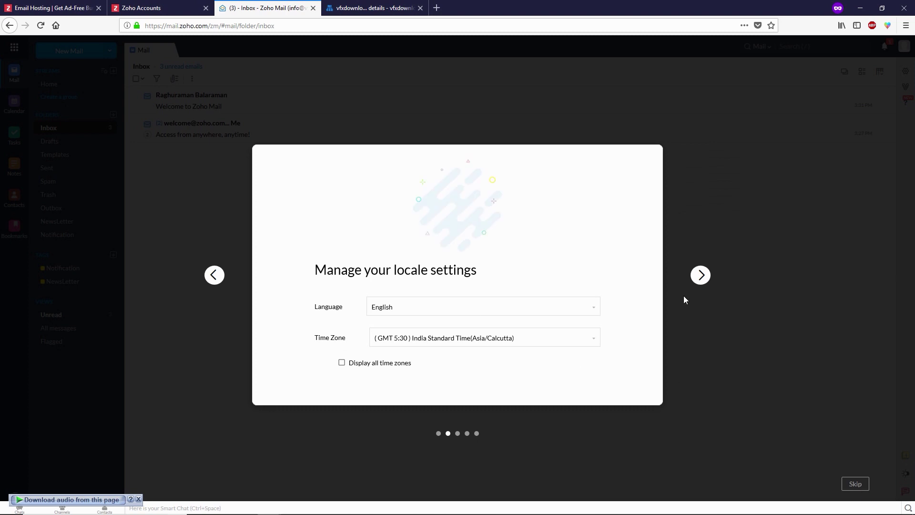
left_click(701, 275)
left_click(700, 276)
left_click(699, 277)
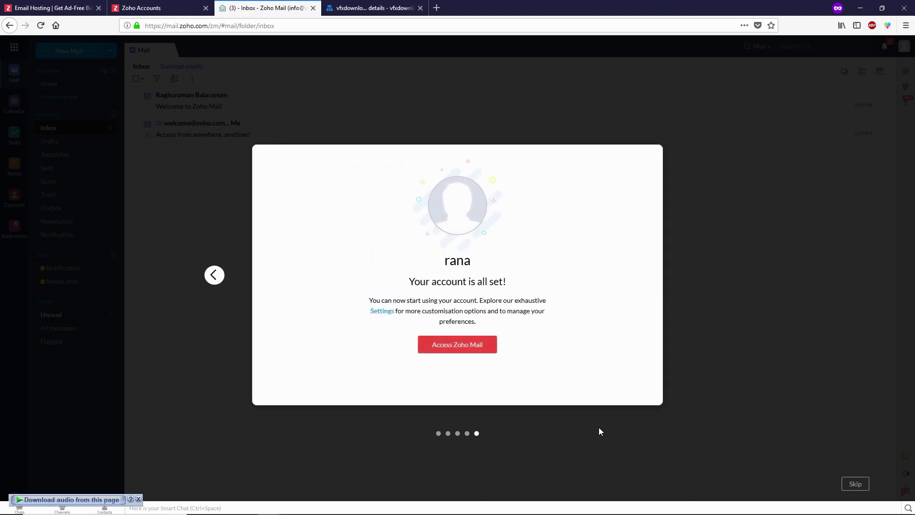
left_click(460, 346)
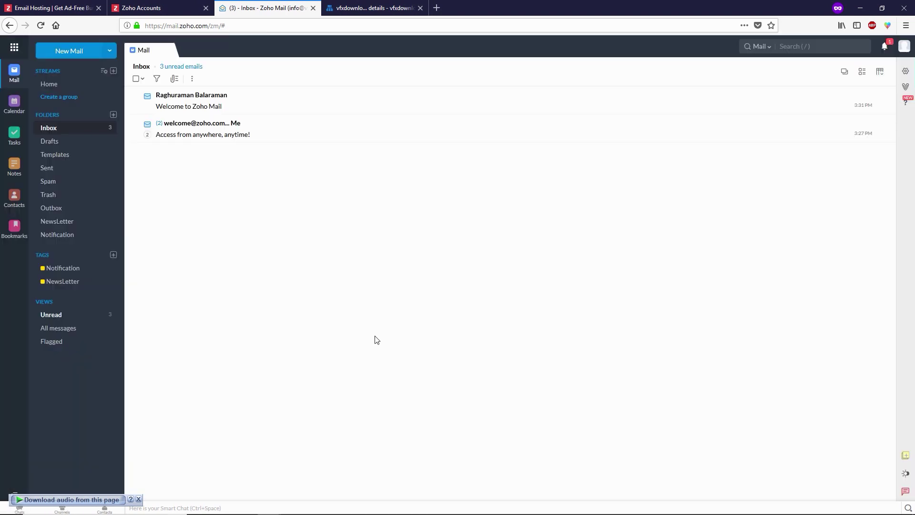
left_click(228, 101)
- Read the 'Access from anywhere, anytime!' message, then the 'Welcome to Zoho Mail' email
left_click(232, 134)
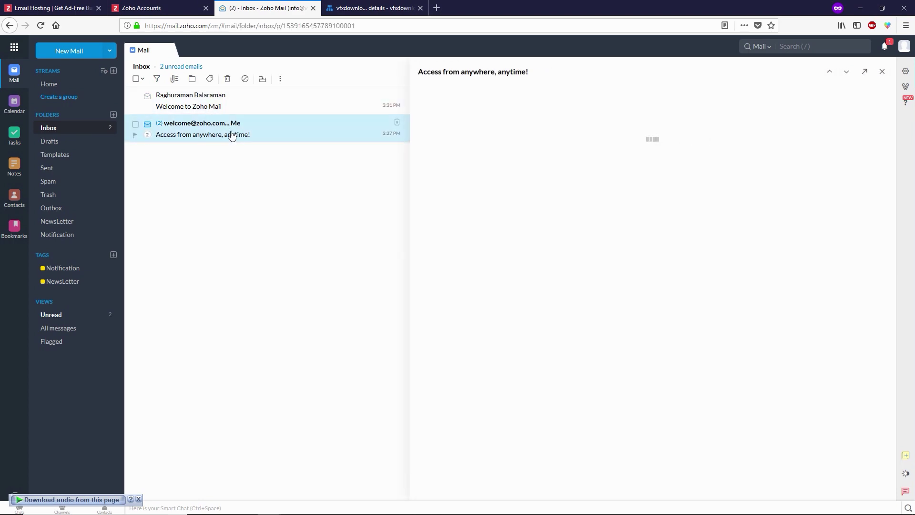
left_click(238, 106)
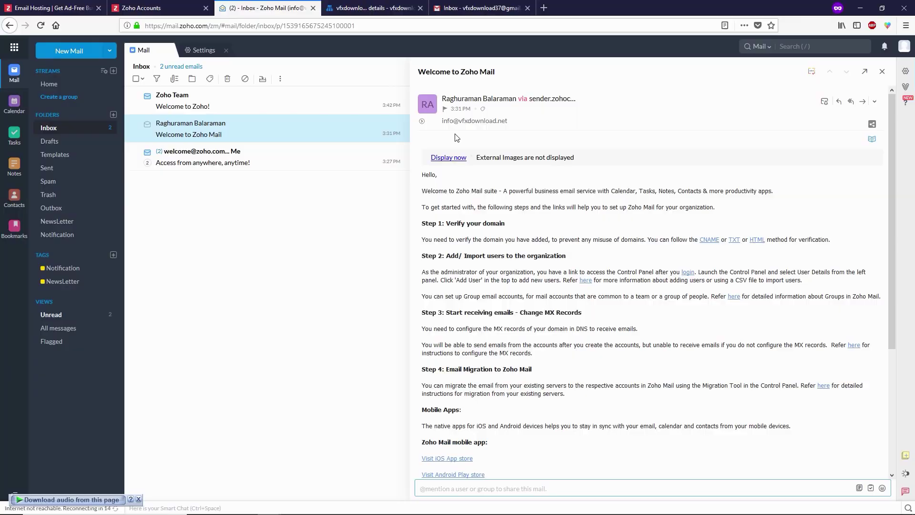
- Expand the info account's details under Settings > Mail accounts
left_click(904, 74)
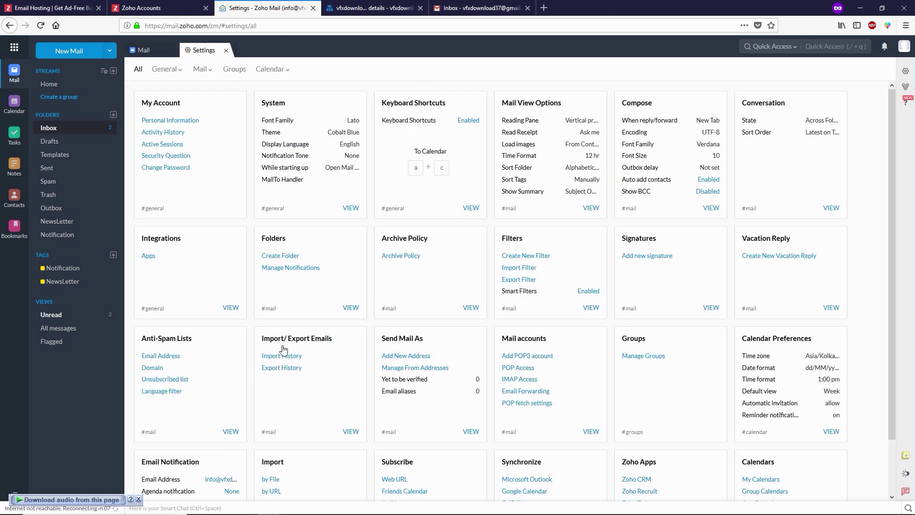
left_click(526, 394)
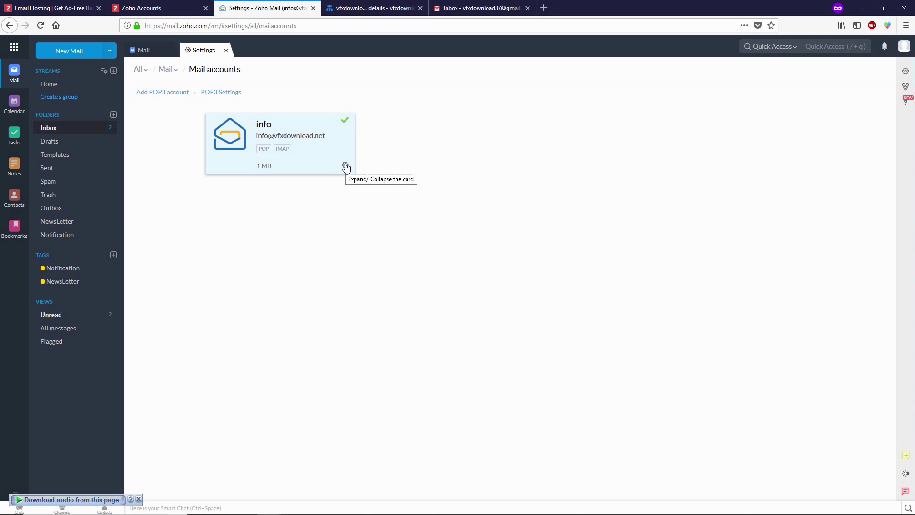
left_click(345, 166)
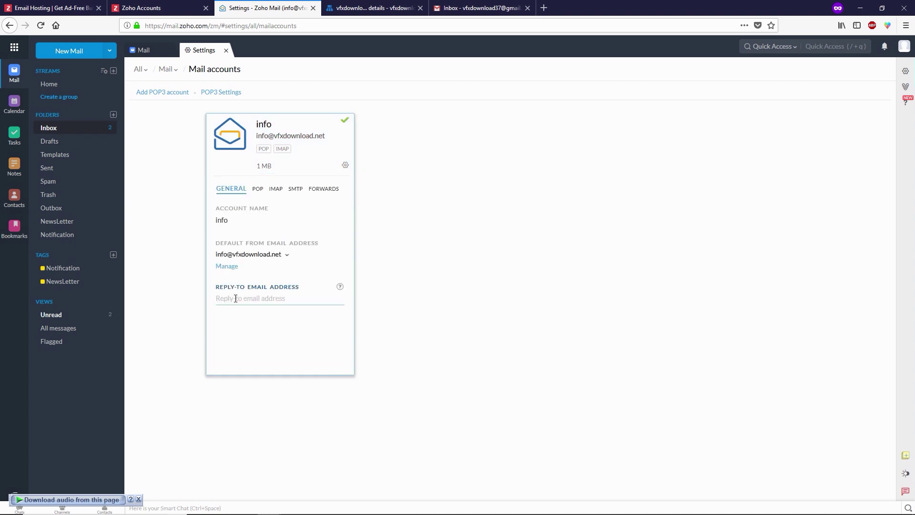
- Paste the Gmail address as the info account's reply-to and request its verification code
left_click(236, 298)
key("ctrl+v")
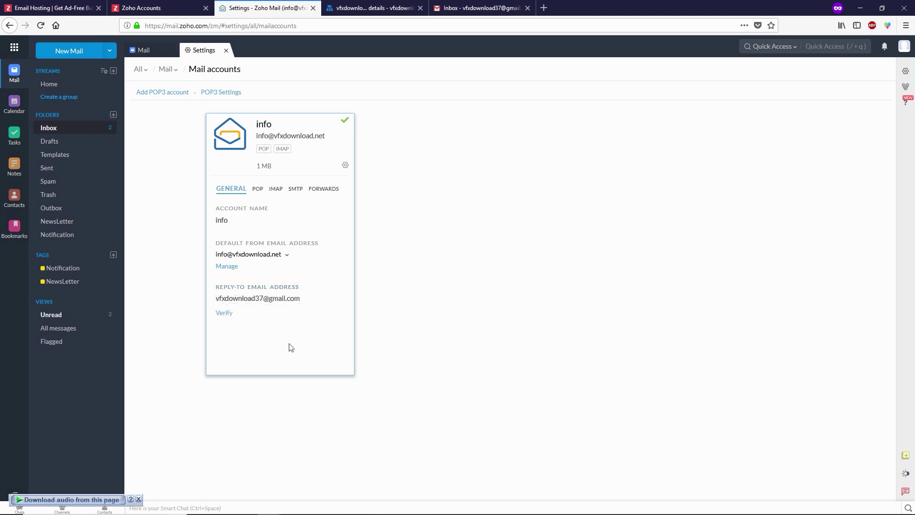
left_click(224, 314)
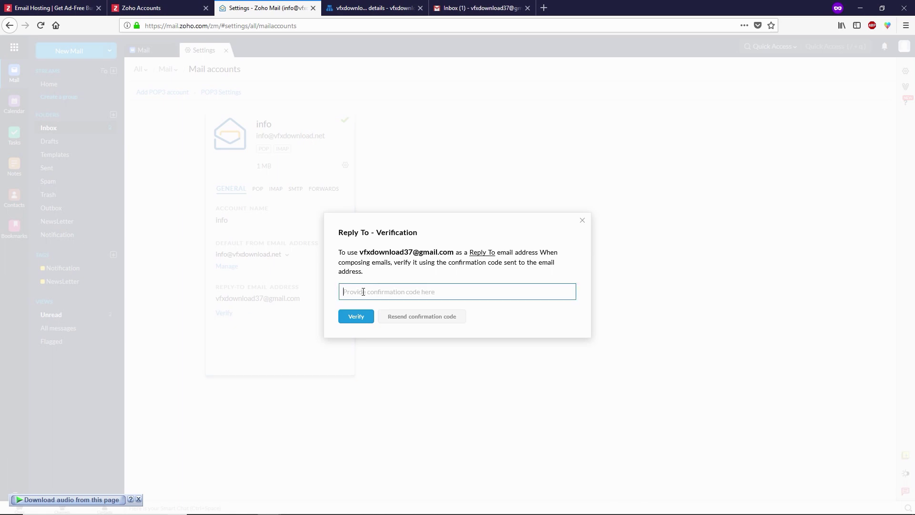
left_click(469, 8)
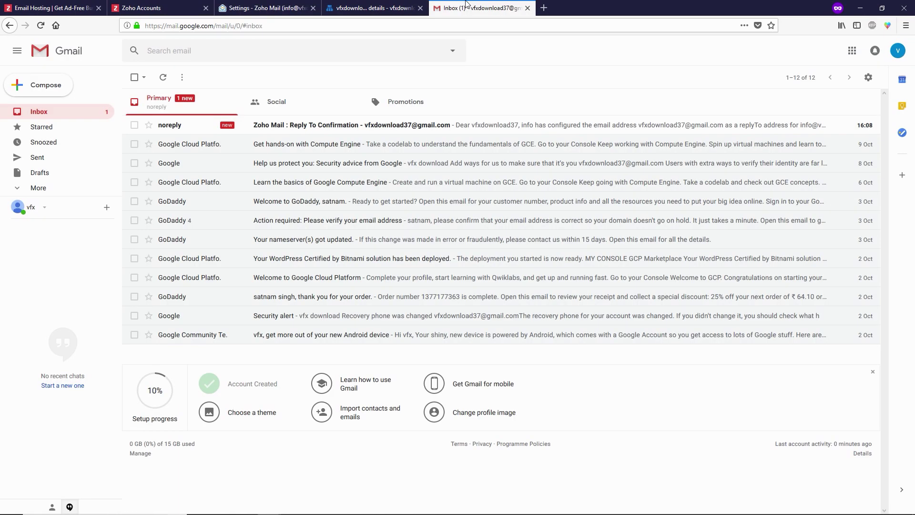
- Open Zoho's reply-to confirmation email in Gmail and copy its confirmation code
left_click(271, 131)
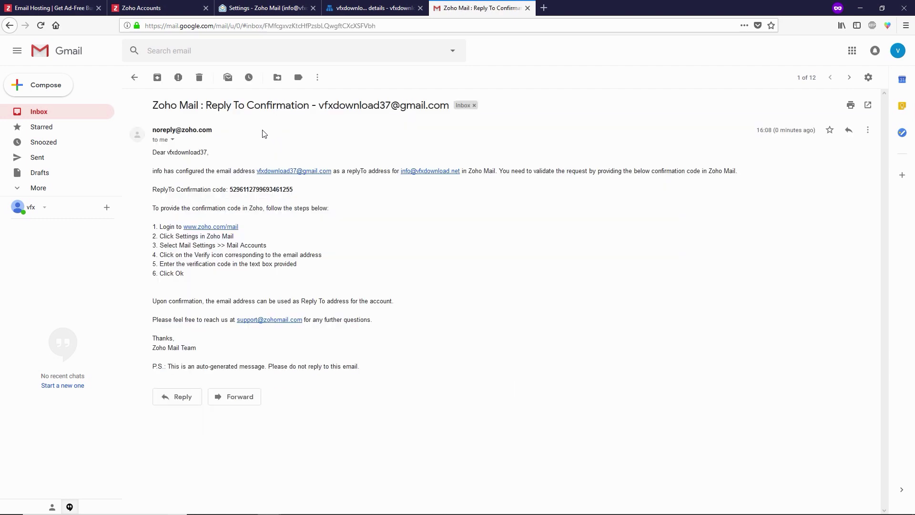
left_click_drag(153, 152, 229, 190)
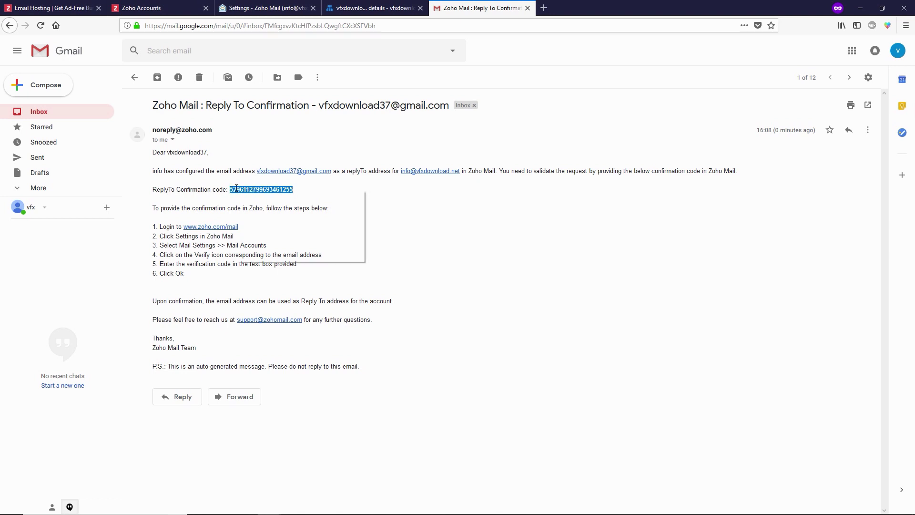
left_click(258, 6)
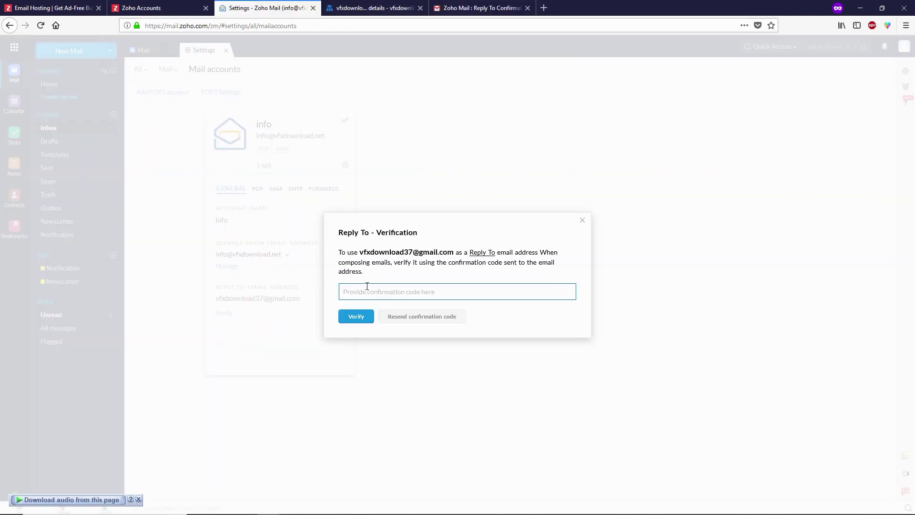
- Paste the confirmation code to verify the Gmail reply-to address for the info account
key("ctrl+v")
left_click(361, 317)
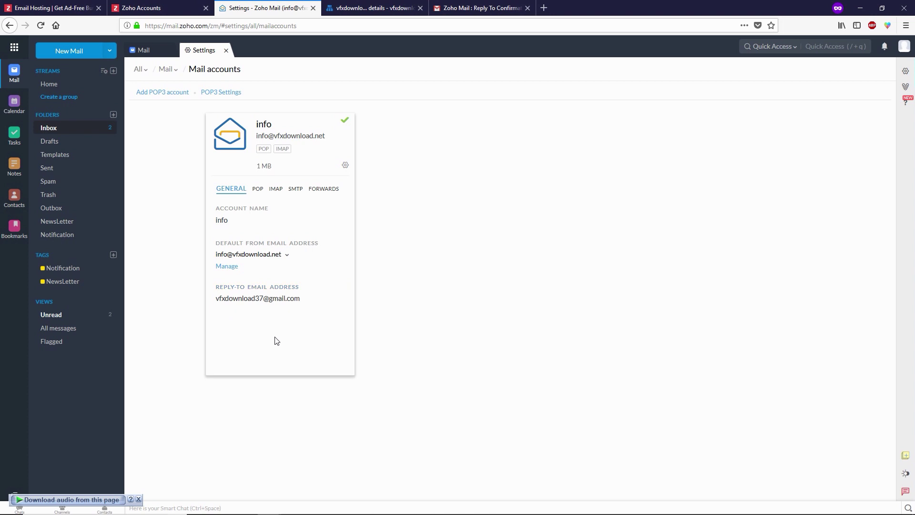
left_click(346, 165)
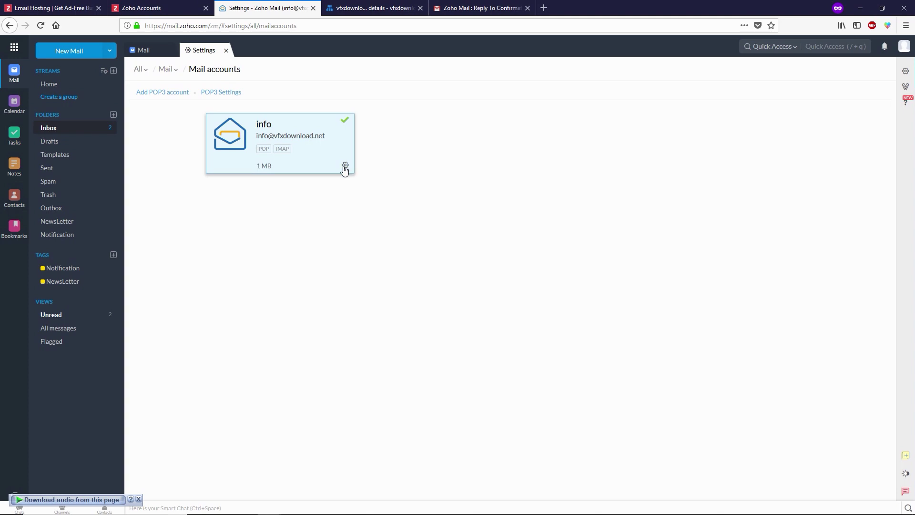
left_click(491, 8)
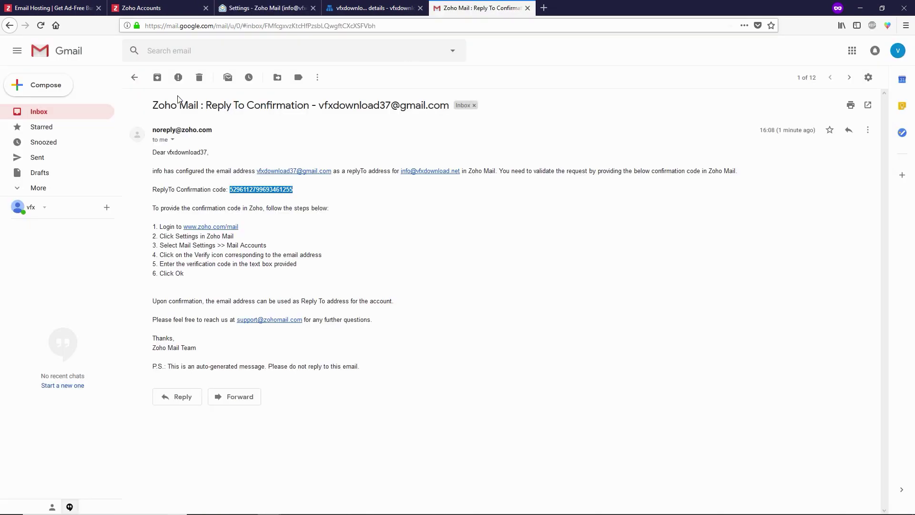
- Open the full Gmail settings on the Accounts and Import tab
left_click(135, 77)
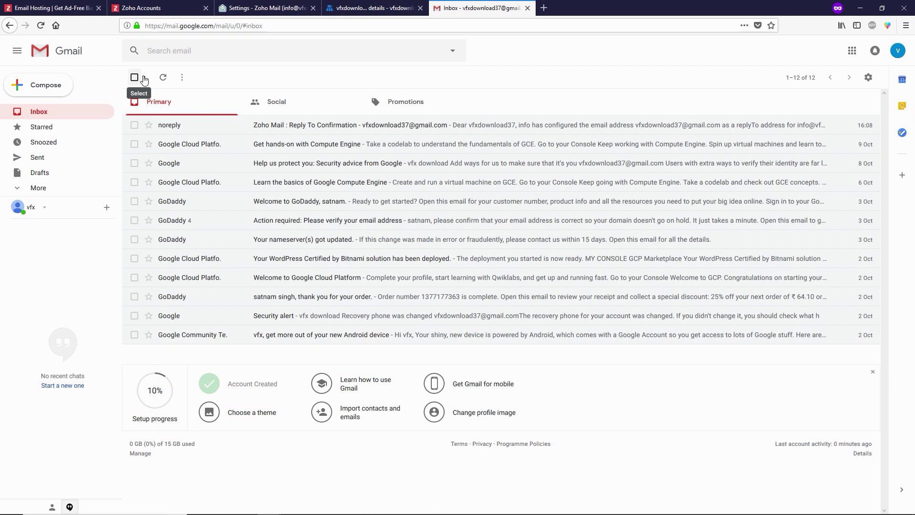
left_click(868, 77)
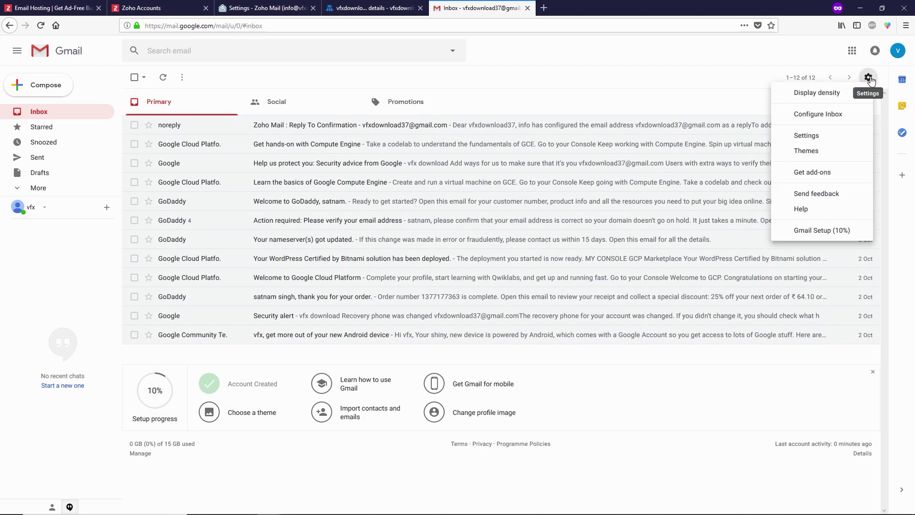
left_click(813, 137)
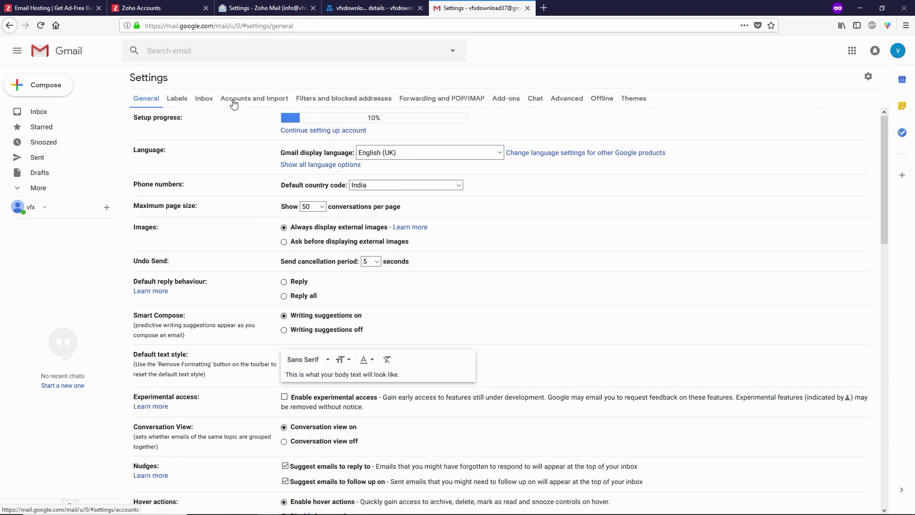
left_click(242, 101)
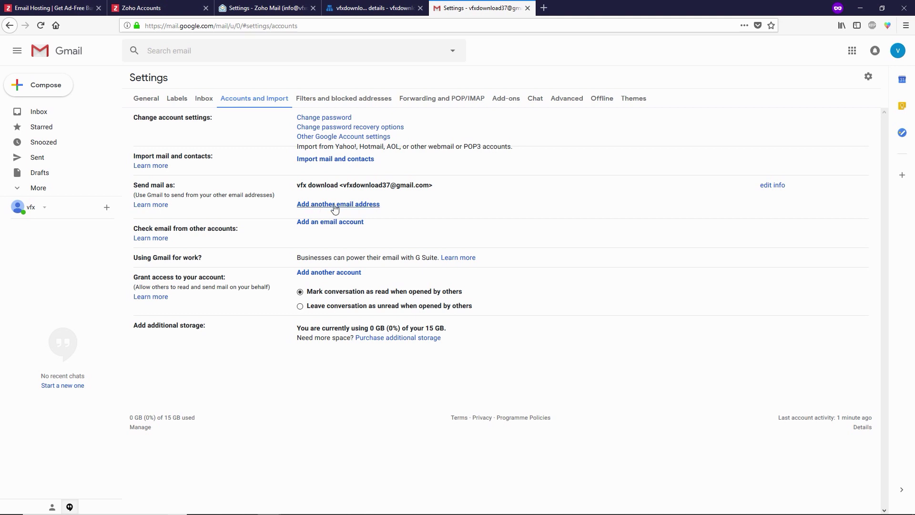
left_click(365, 209)
left_click_drag(328, 12, 332, 58)
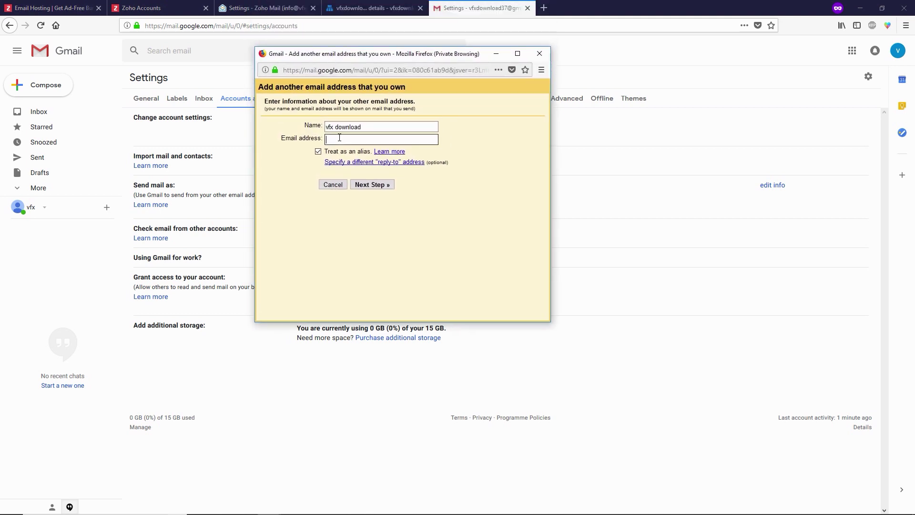
key("ctrl+v")
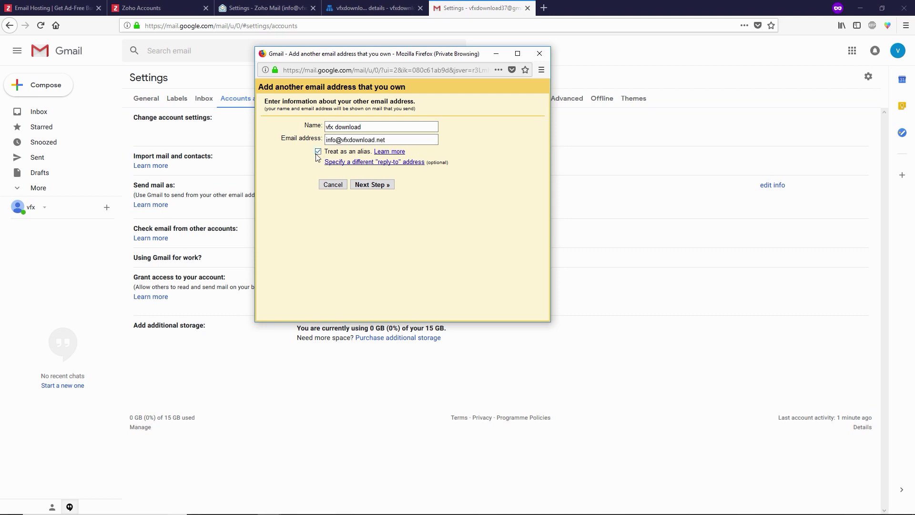
left_click(318, 153)
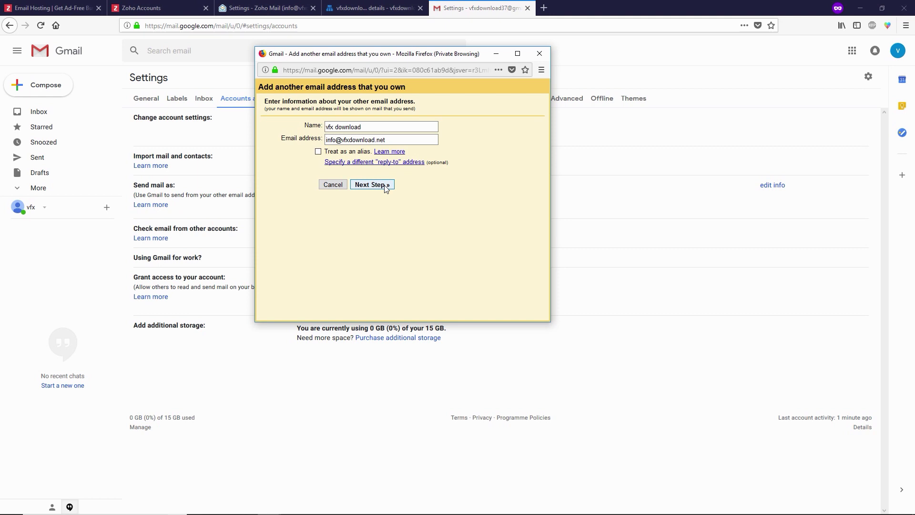
left_click(386, 185)
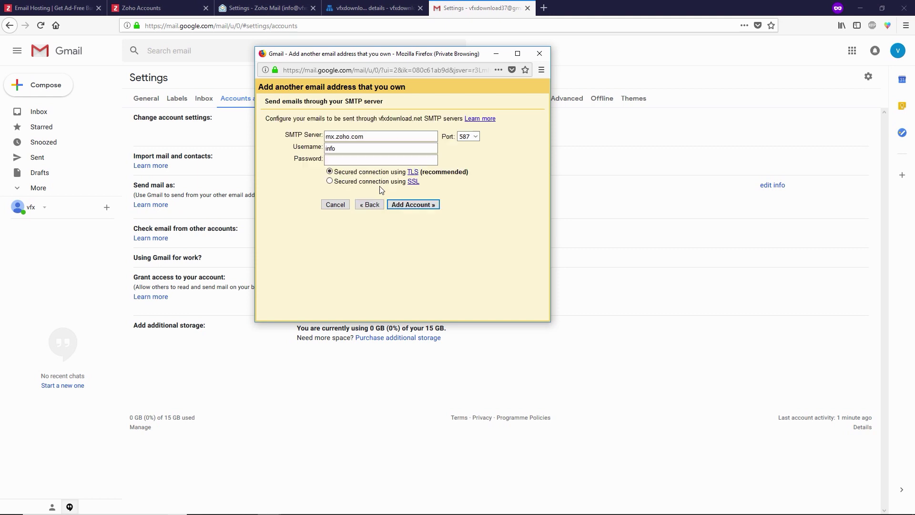
- Set the outgoing SMTP server to smtp.zoho.com on port 465
double_click(326, 139)
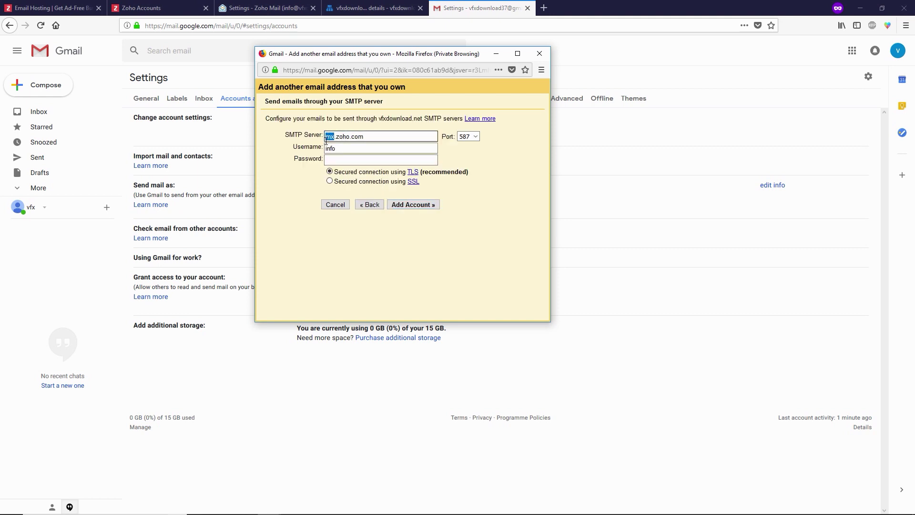
type("smtp")
left_click(475, 137)
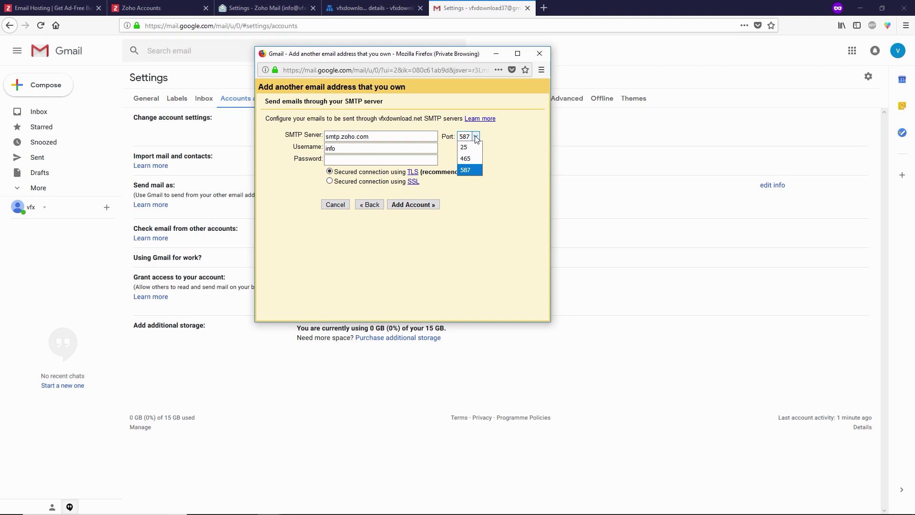
left_click(474, 159)
left_click(353, 149)
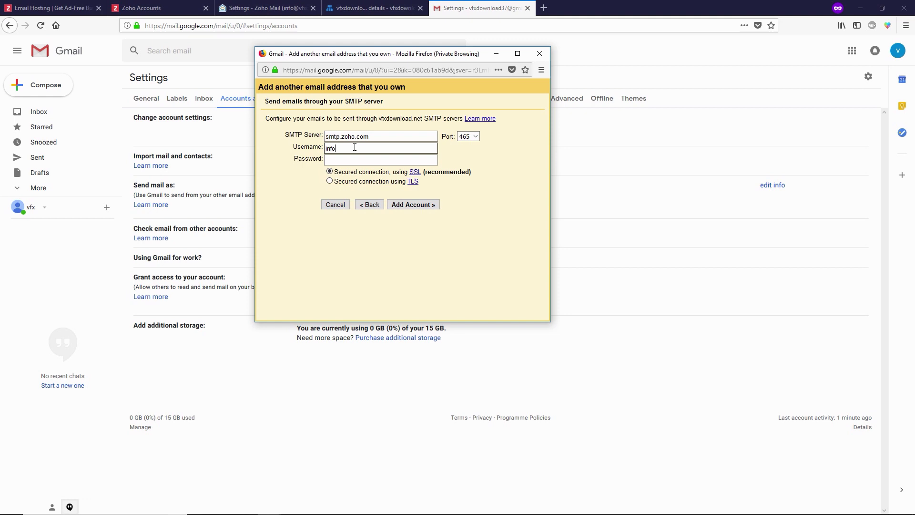
key("ctrl+v")
left_click(344, 160)
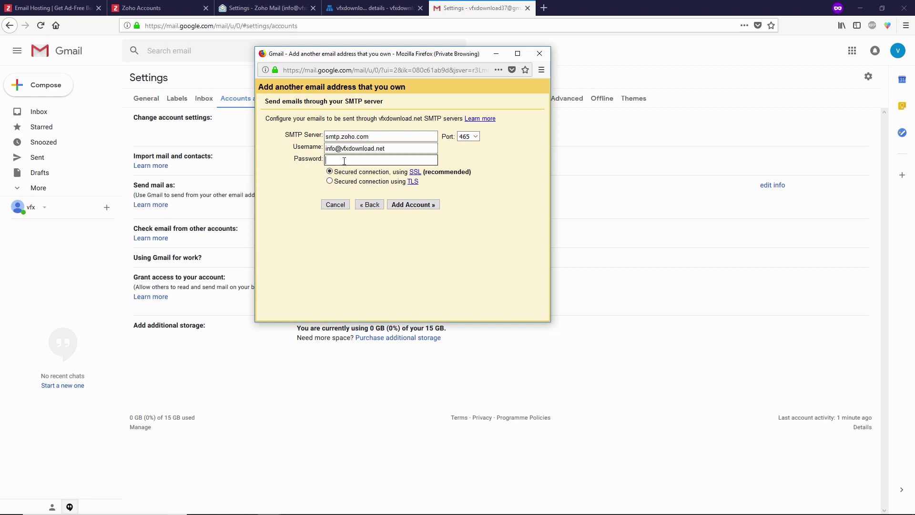
key("ctrl+v")
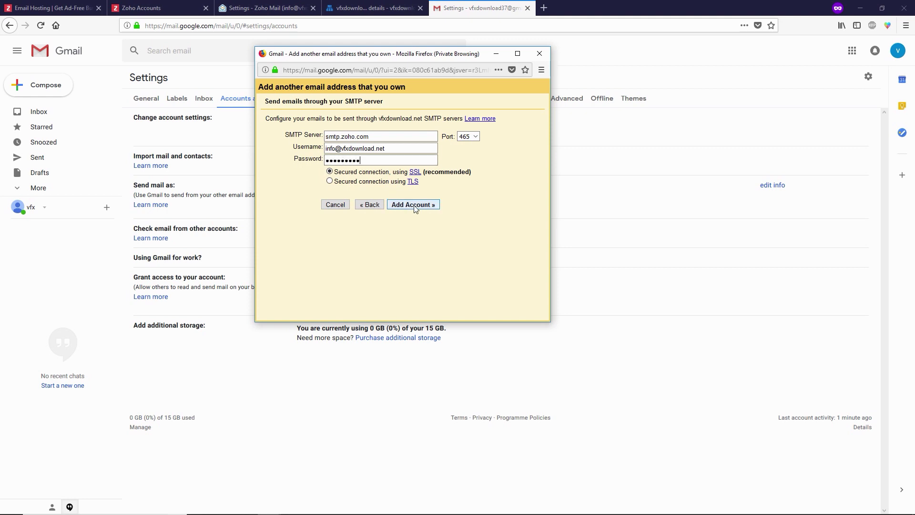
left_click(414, 206)
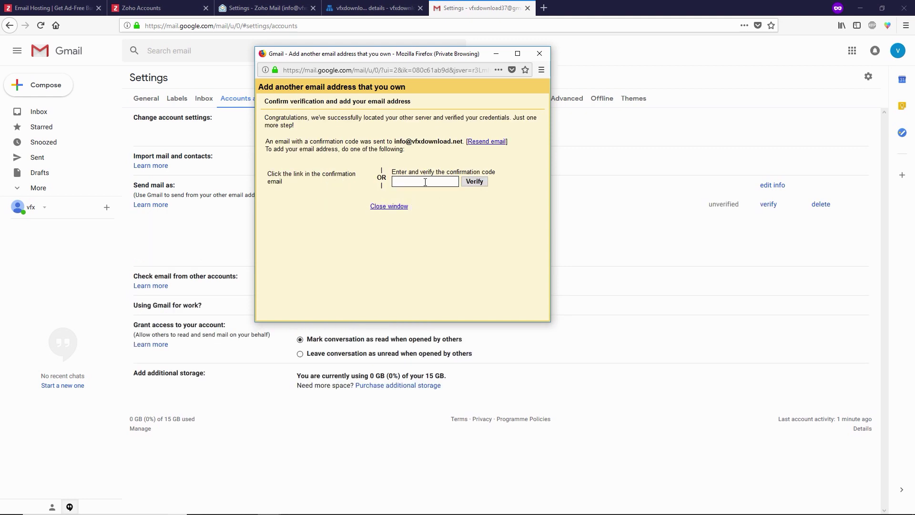
left_click(265, 8)
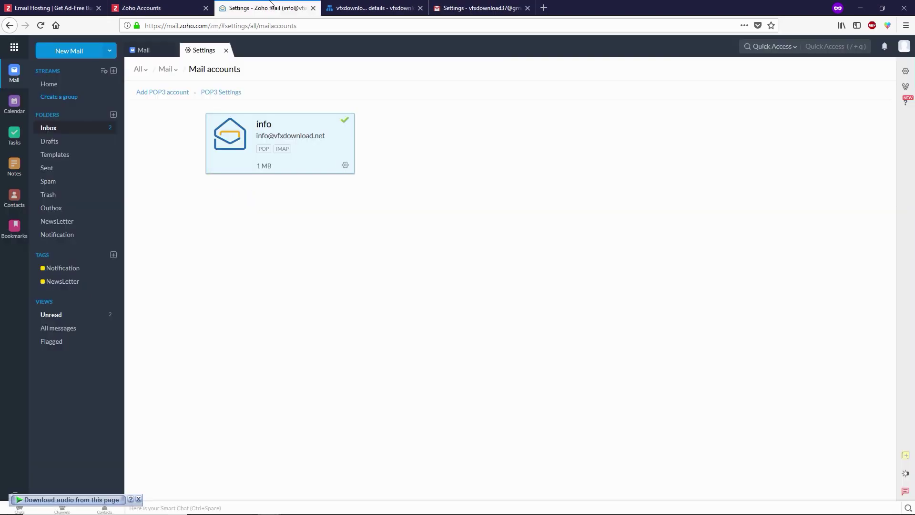
- Reload the Zoho inbox and open the Gmail Confirmation email
left_click(145, 56)
left_click(48, 129)
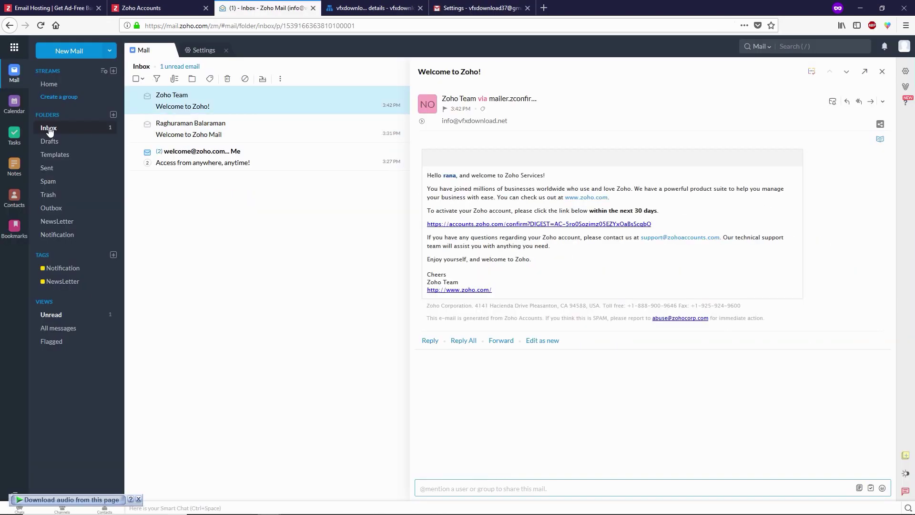
left_click(41, 25)
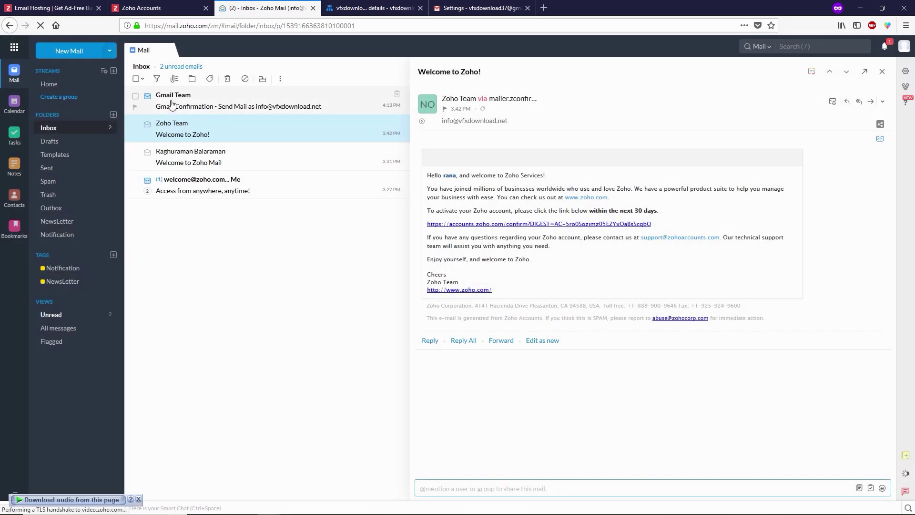
left_click(209, 103)
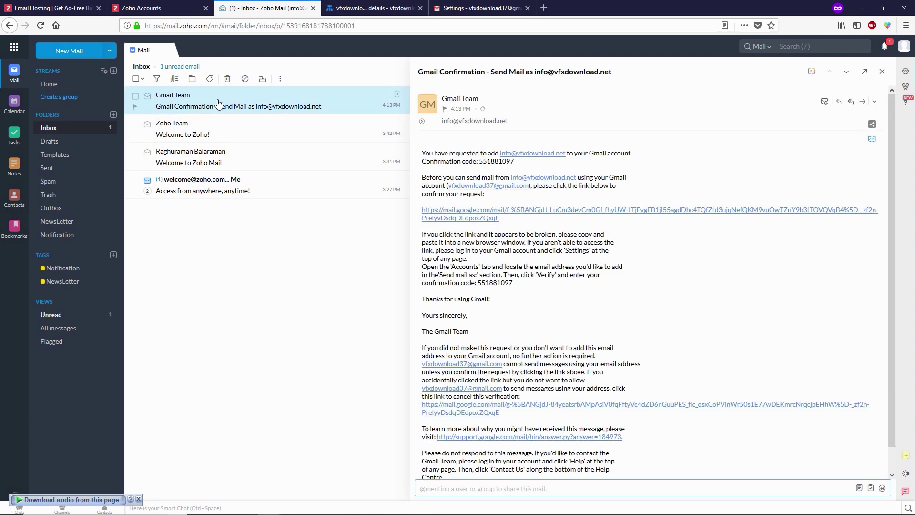
- Copy the confirmation code from the email back to Gmail's verification window
left_click_drag(514, 161, 479, 162)
right_click(481, 163)
left_click(489, 170)
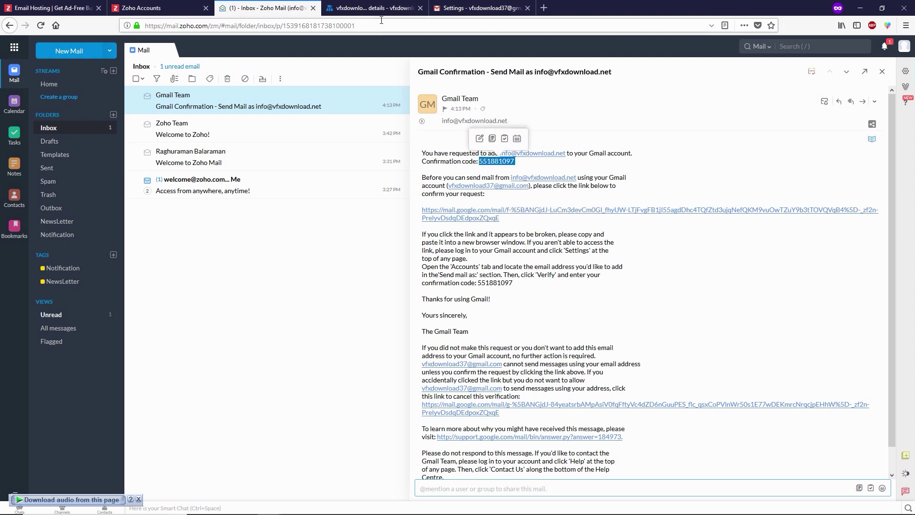
left_click(466, 10)
left_click(346, 508)
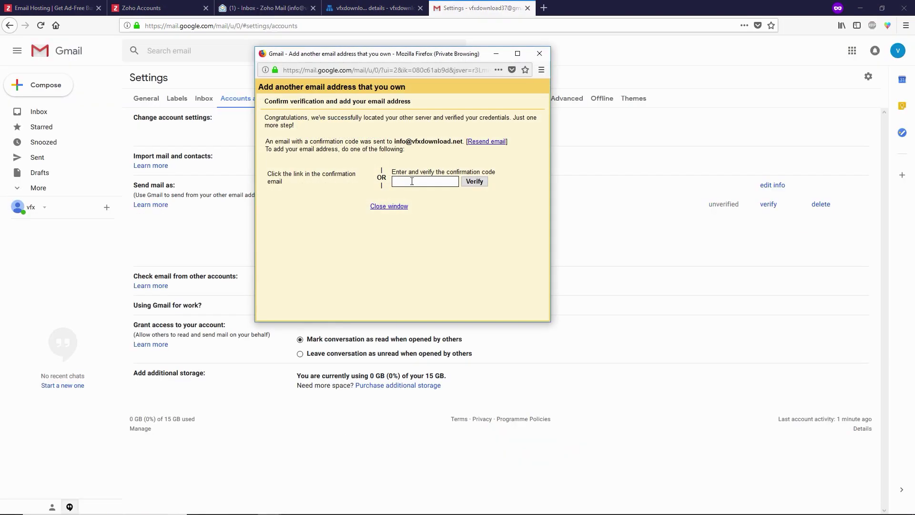
key("ctrl+v")
left_click(477, 184)
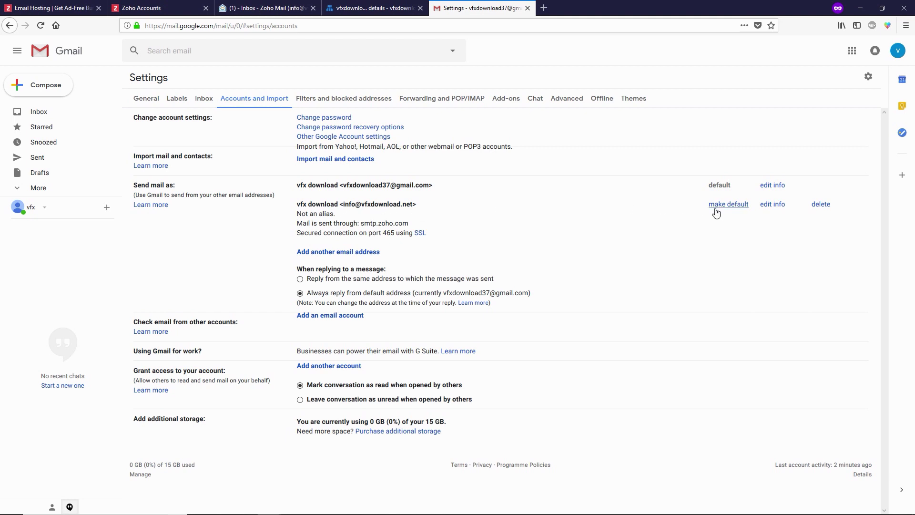
left_click(731, 206)
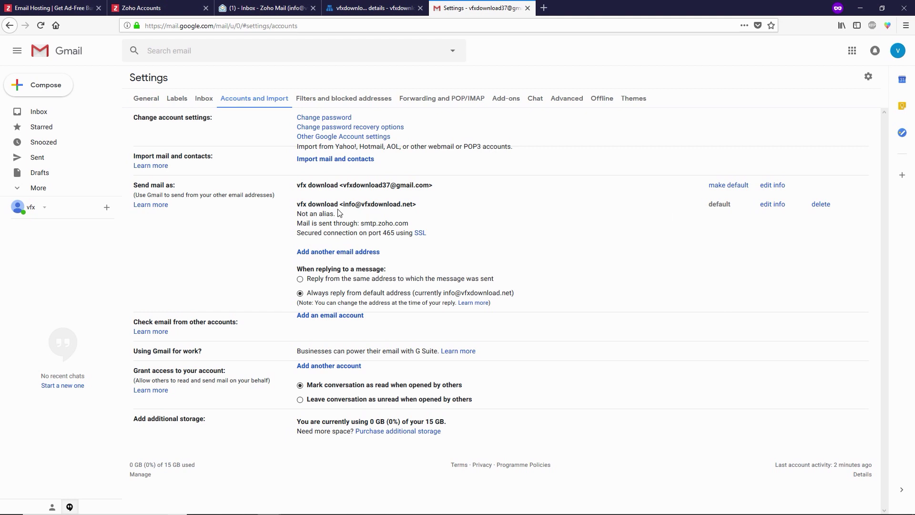
left_click_drag(343, 204, 413, 206)
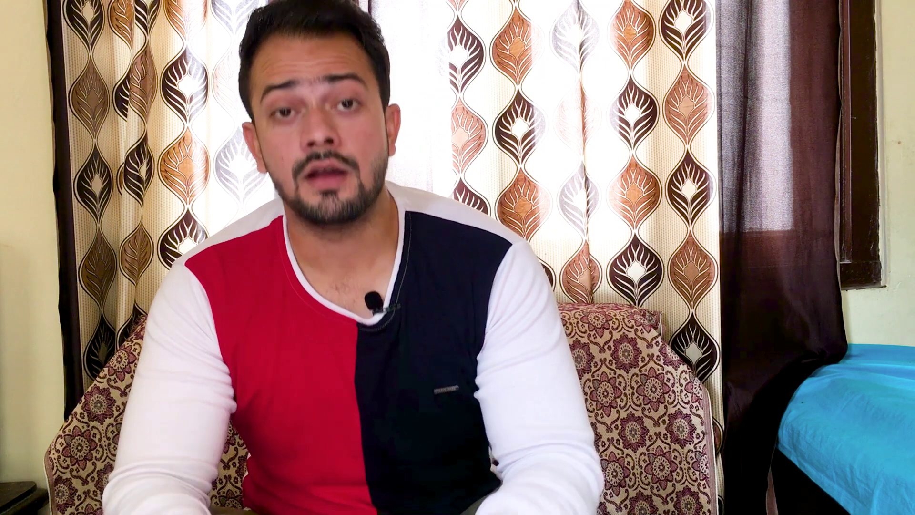